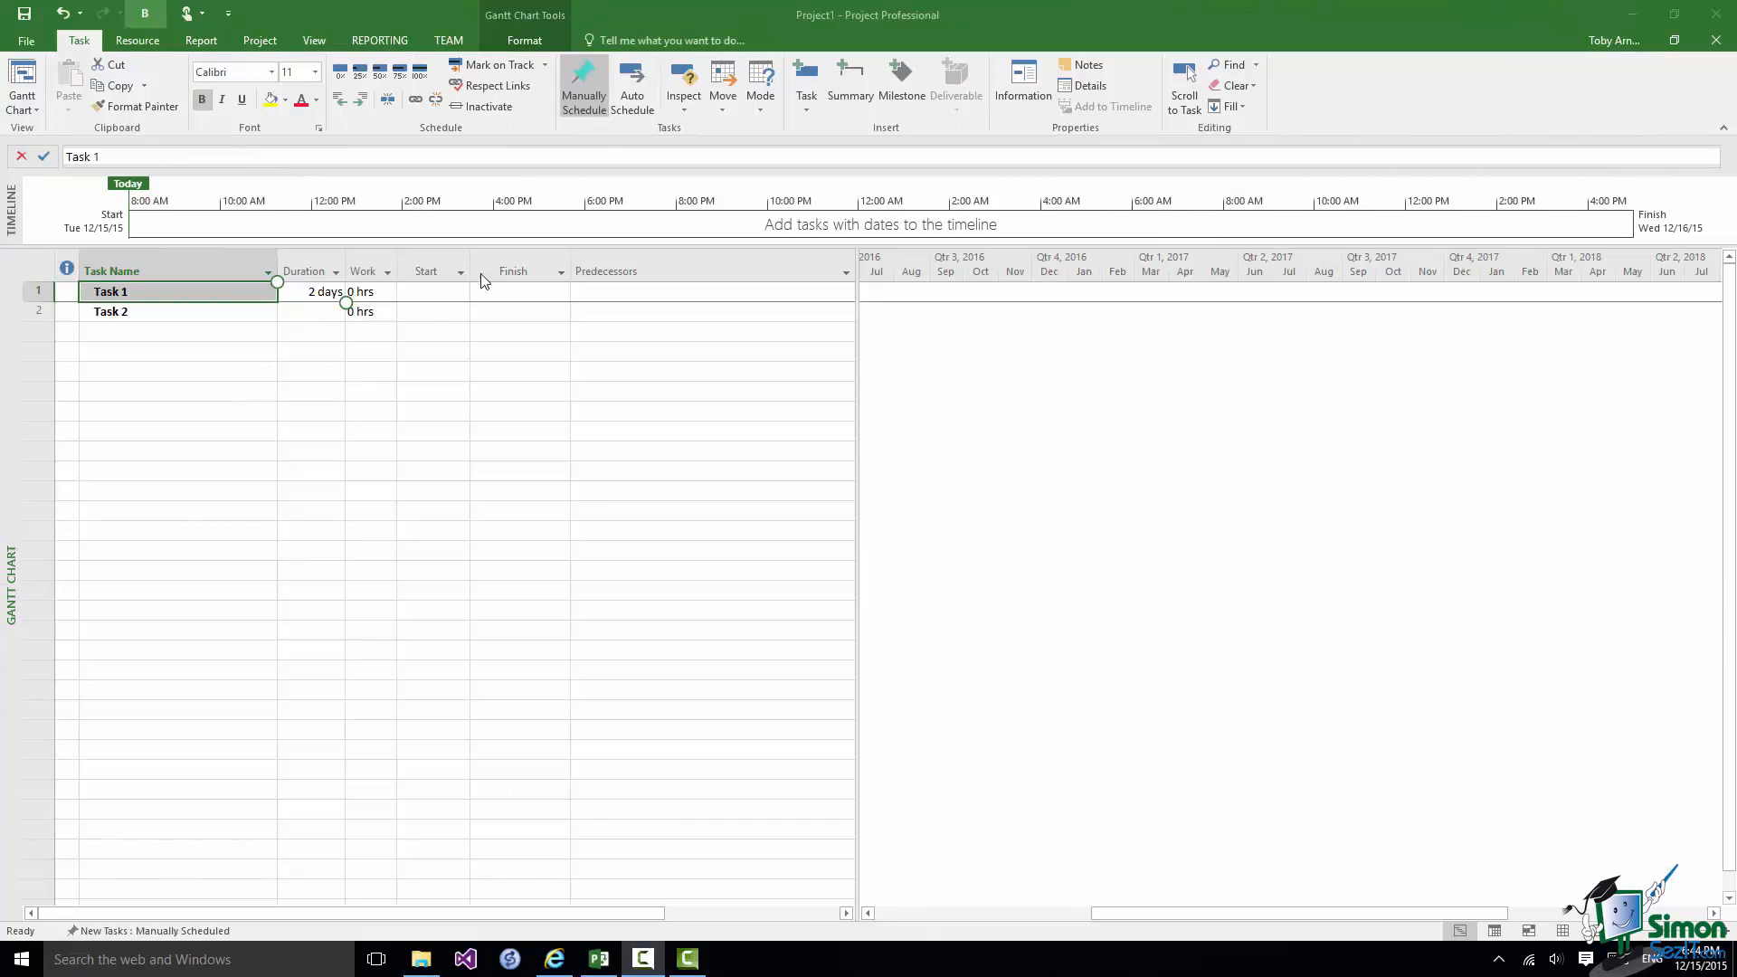
Open the program options and remove the Bold command from the Quick Access Toolbar.
click(30, 40)
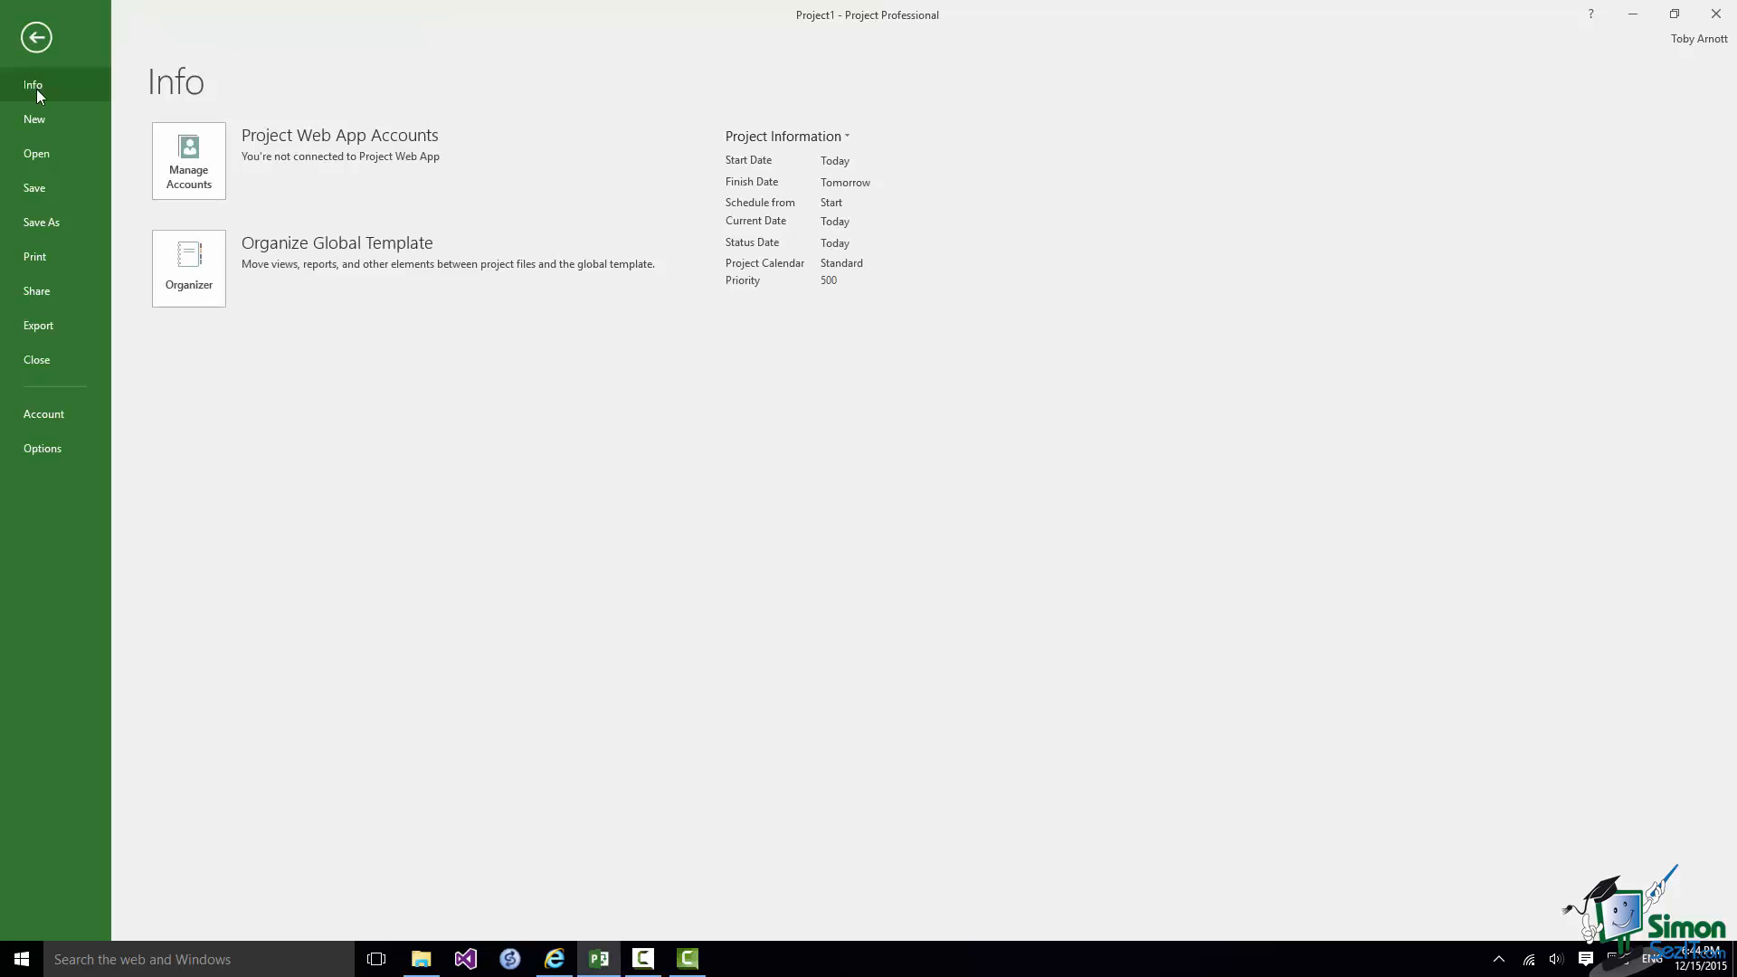
click(55, 452)
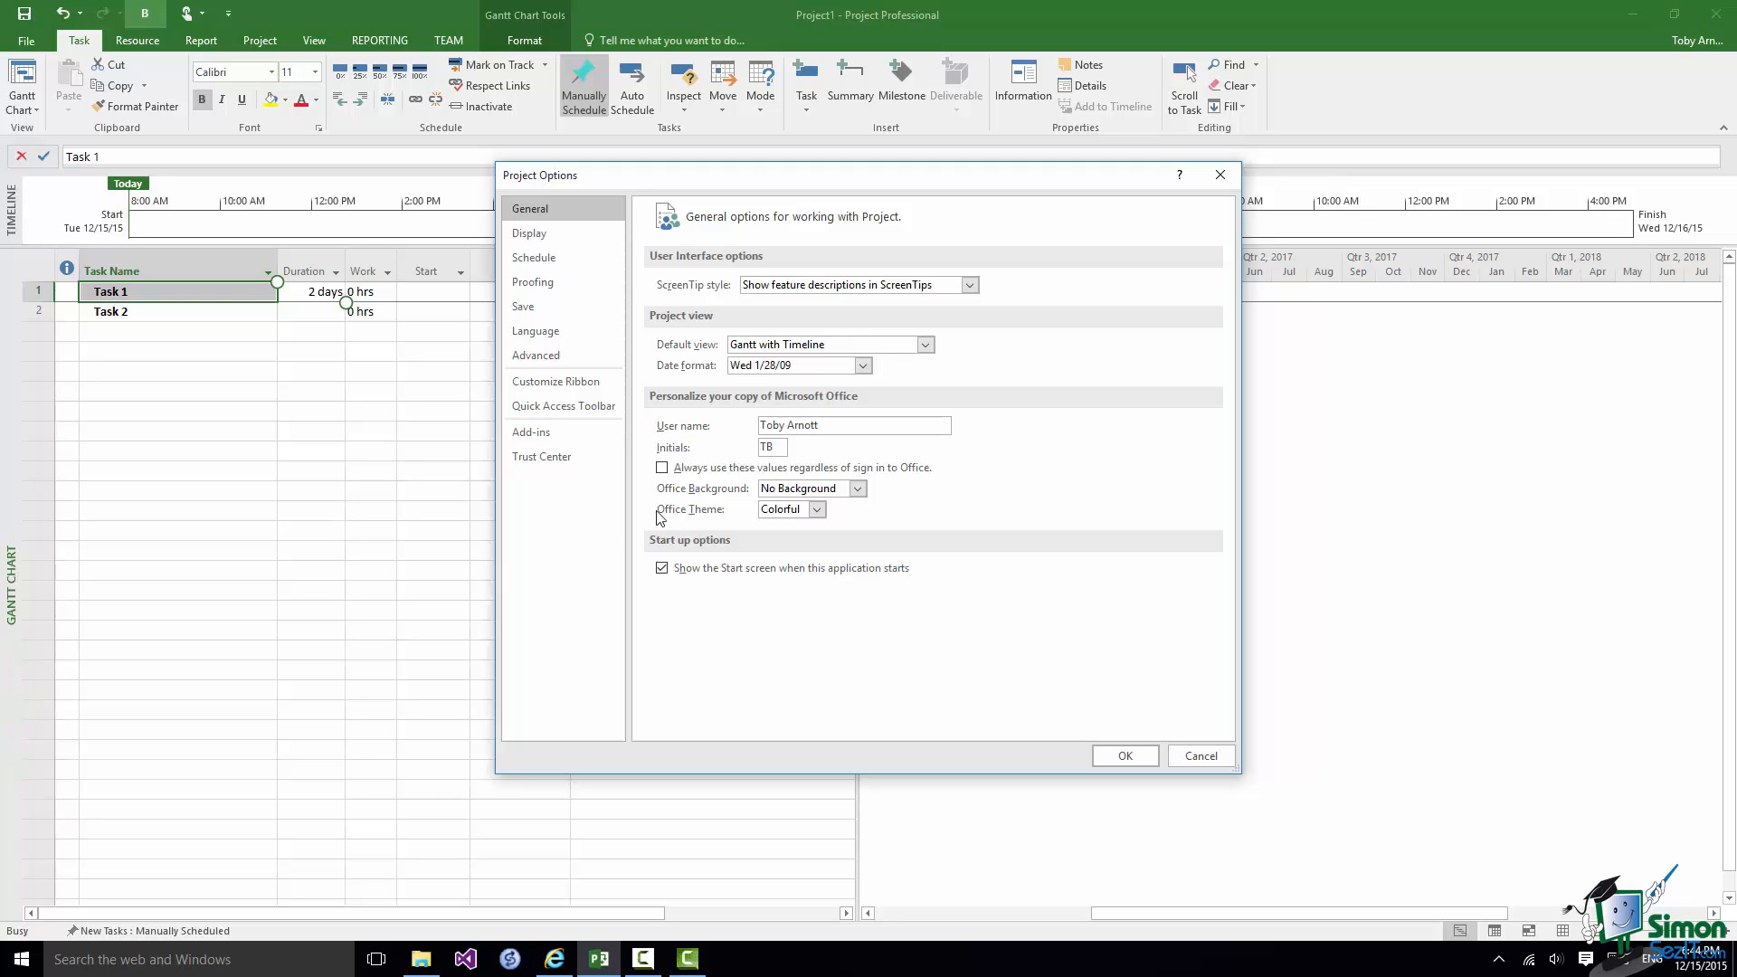
click(554, 407)
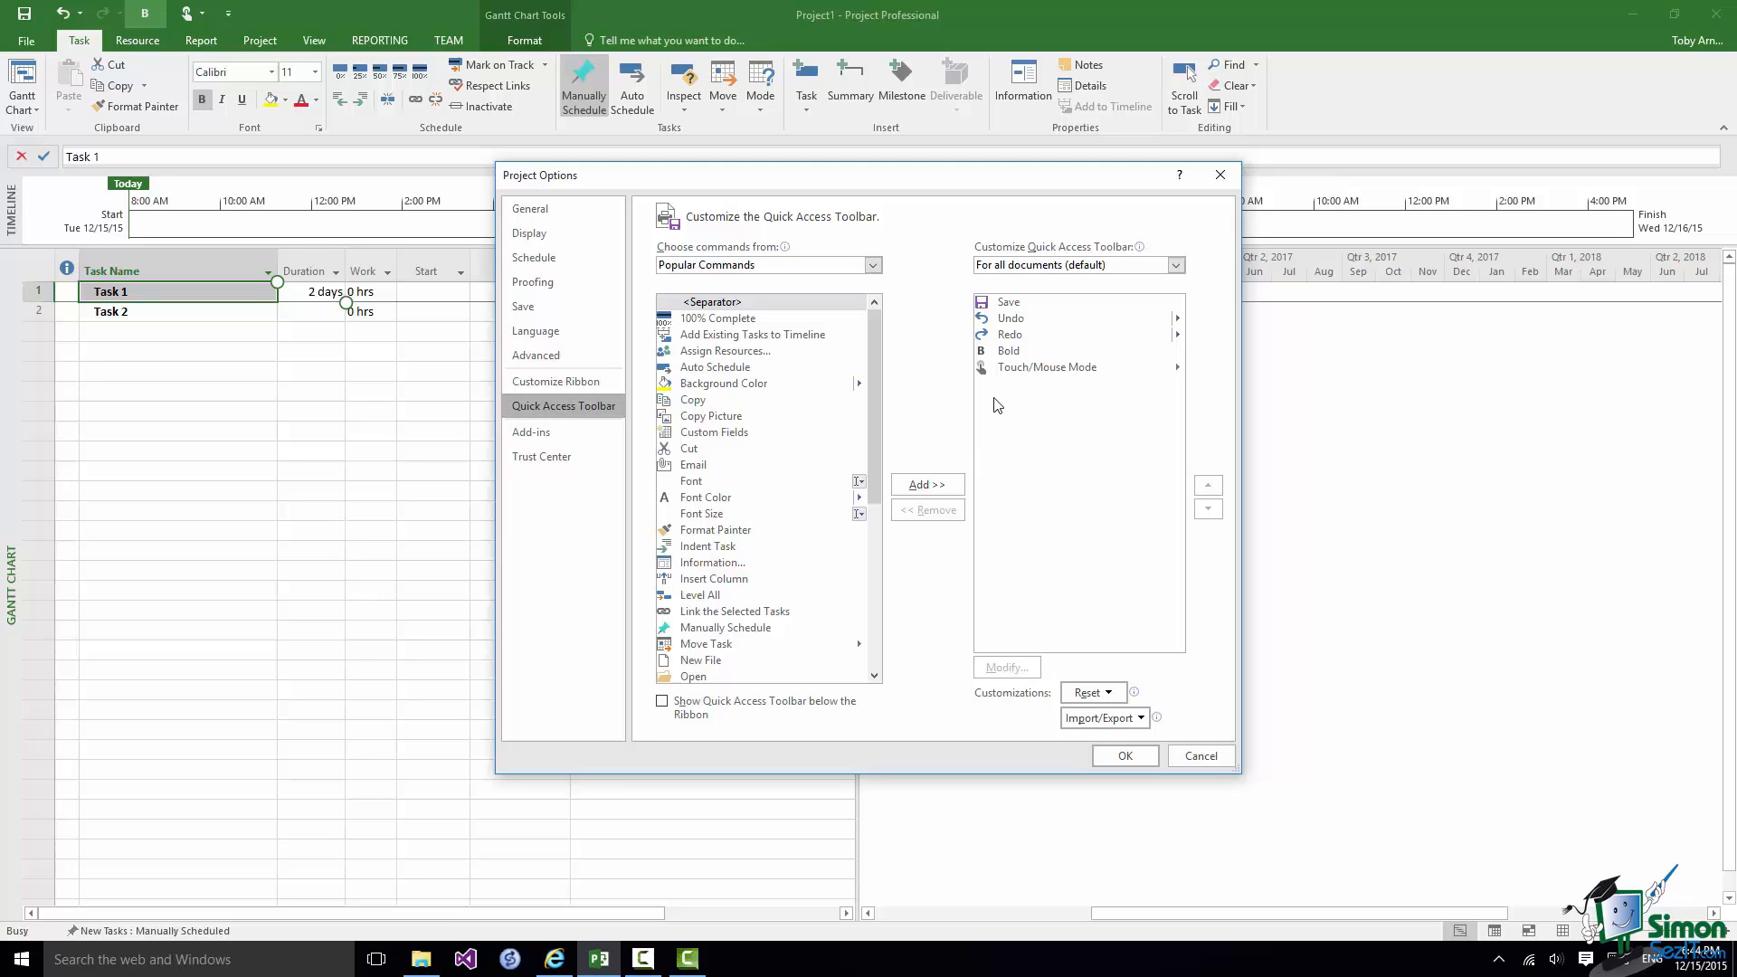
click(1008, 353)
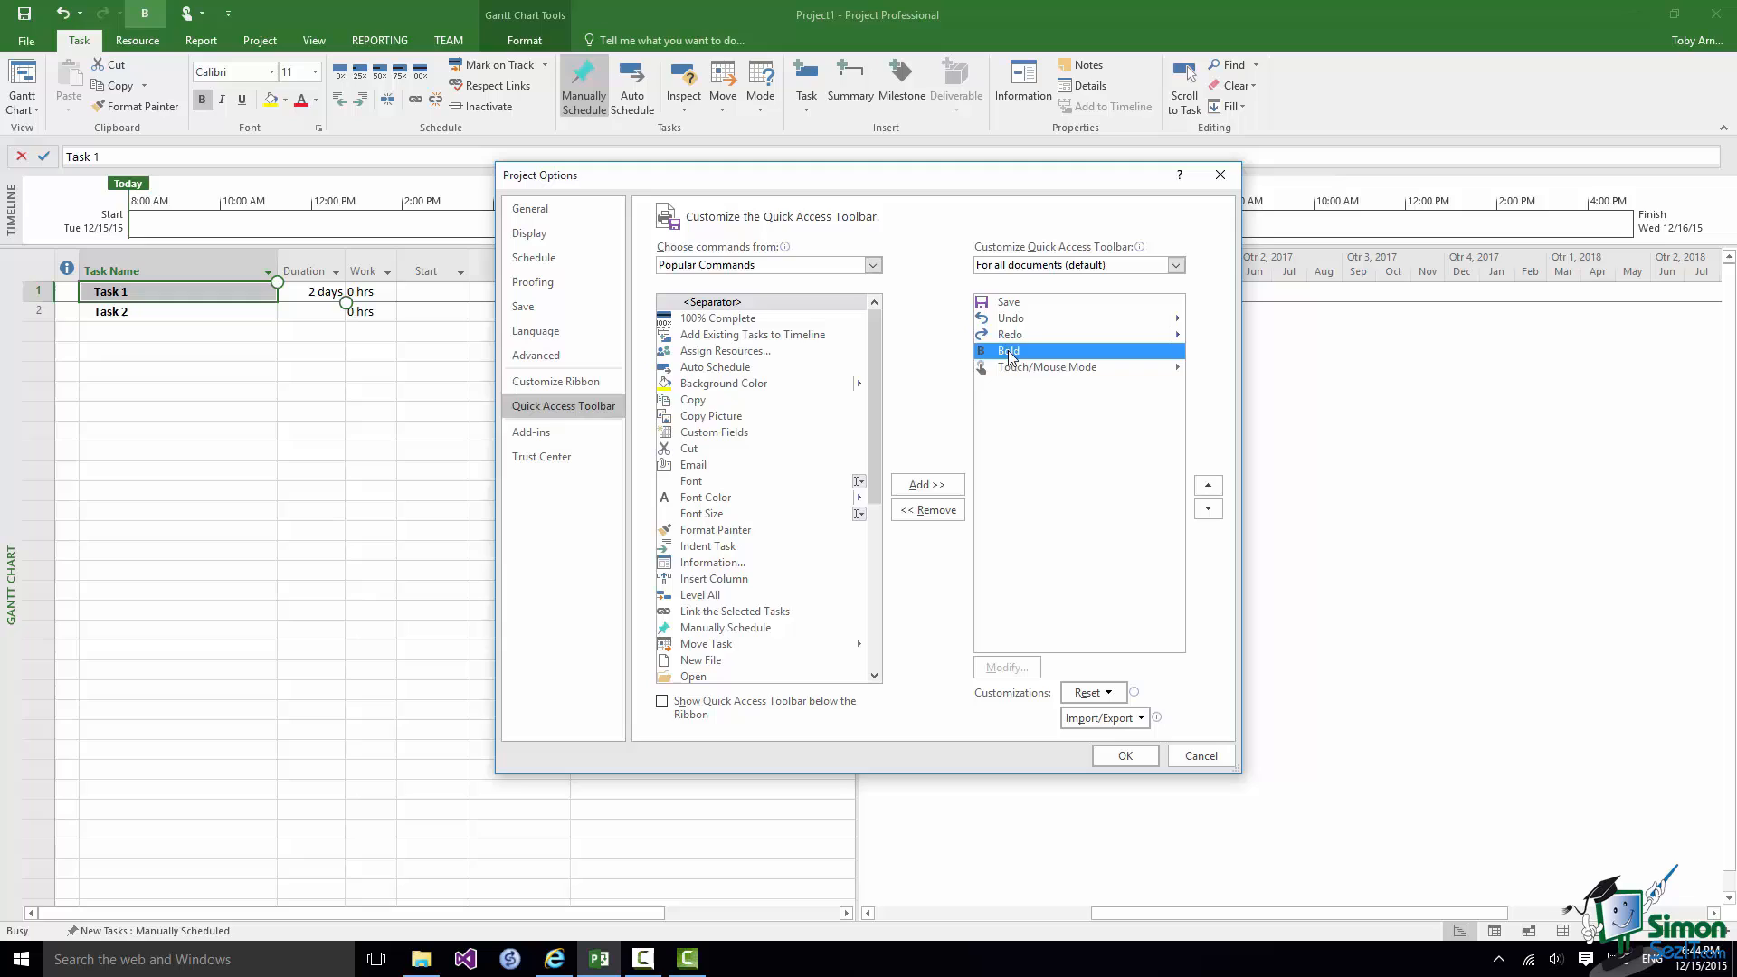
click(933, 512)
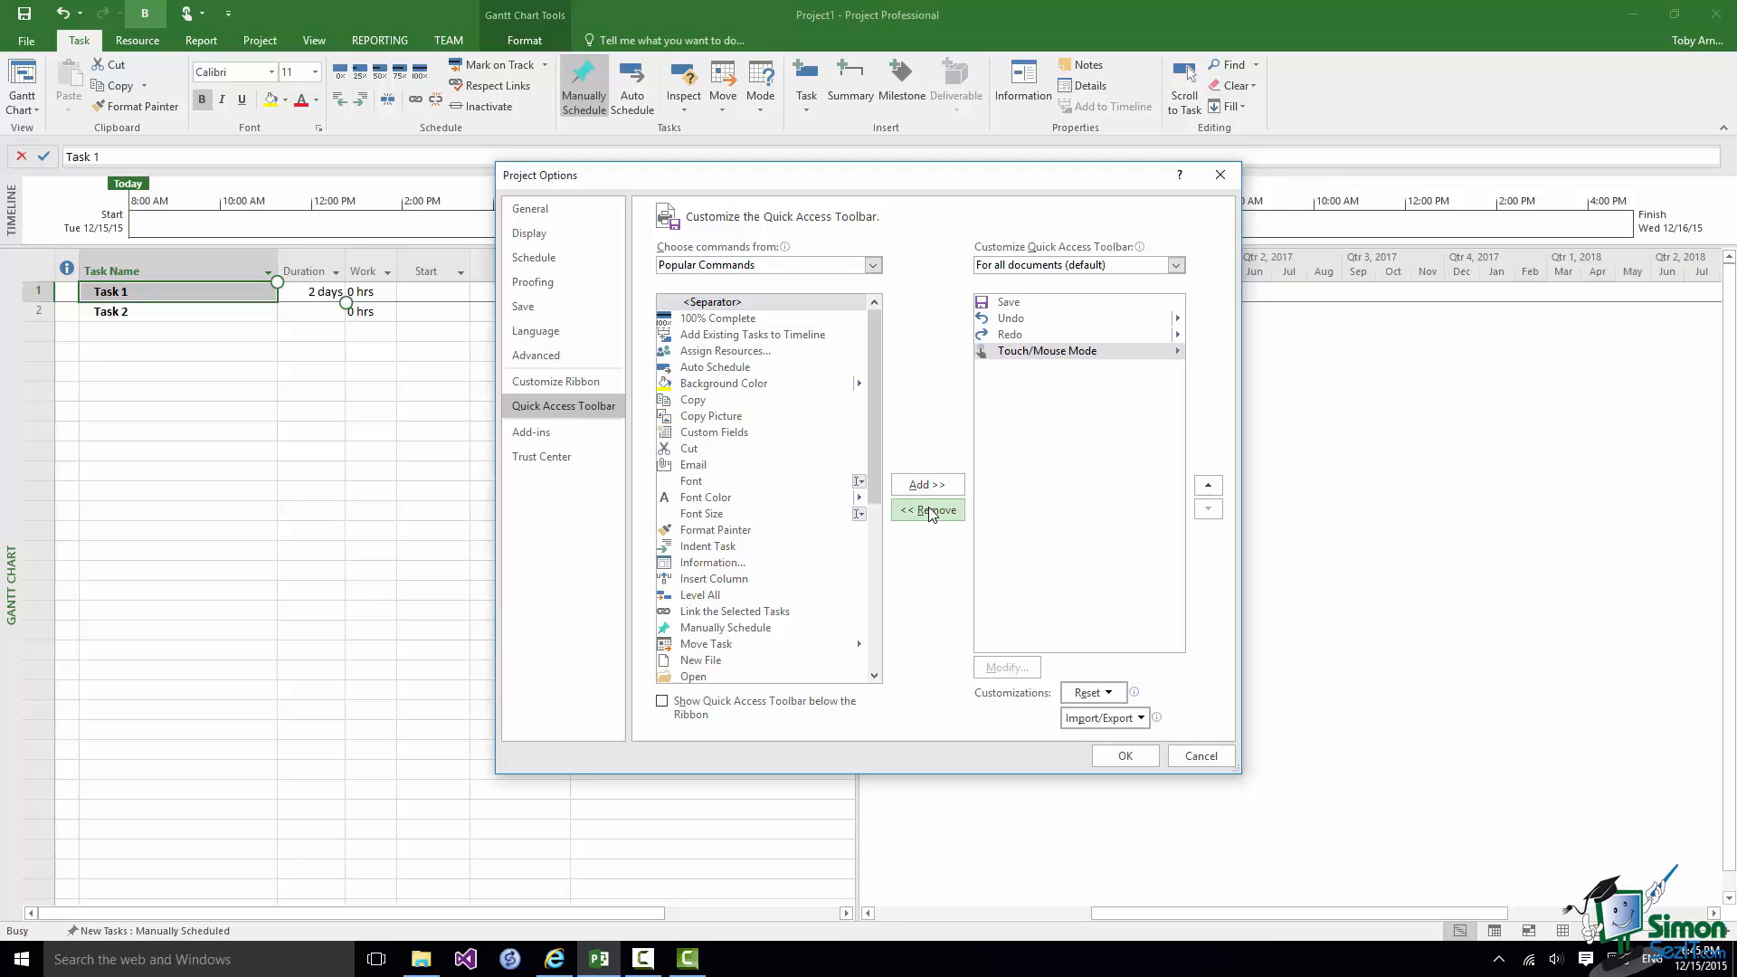
In the general options, set the ScreenTip style to Show feature descriptions in ScreenTips and apply the options.
click(551, 208)
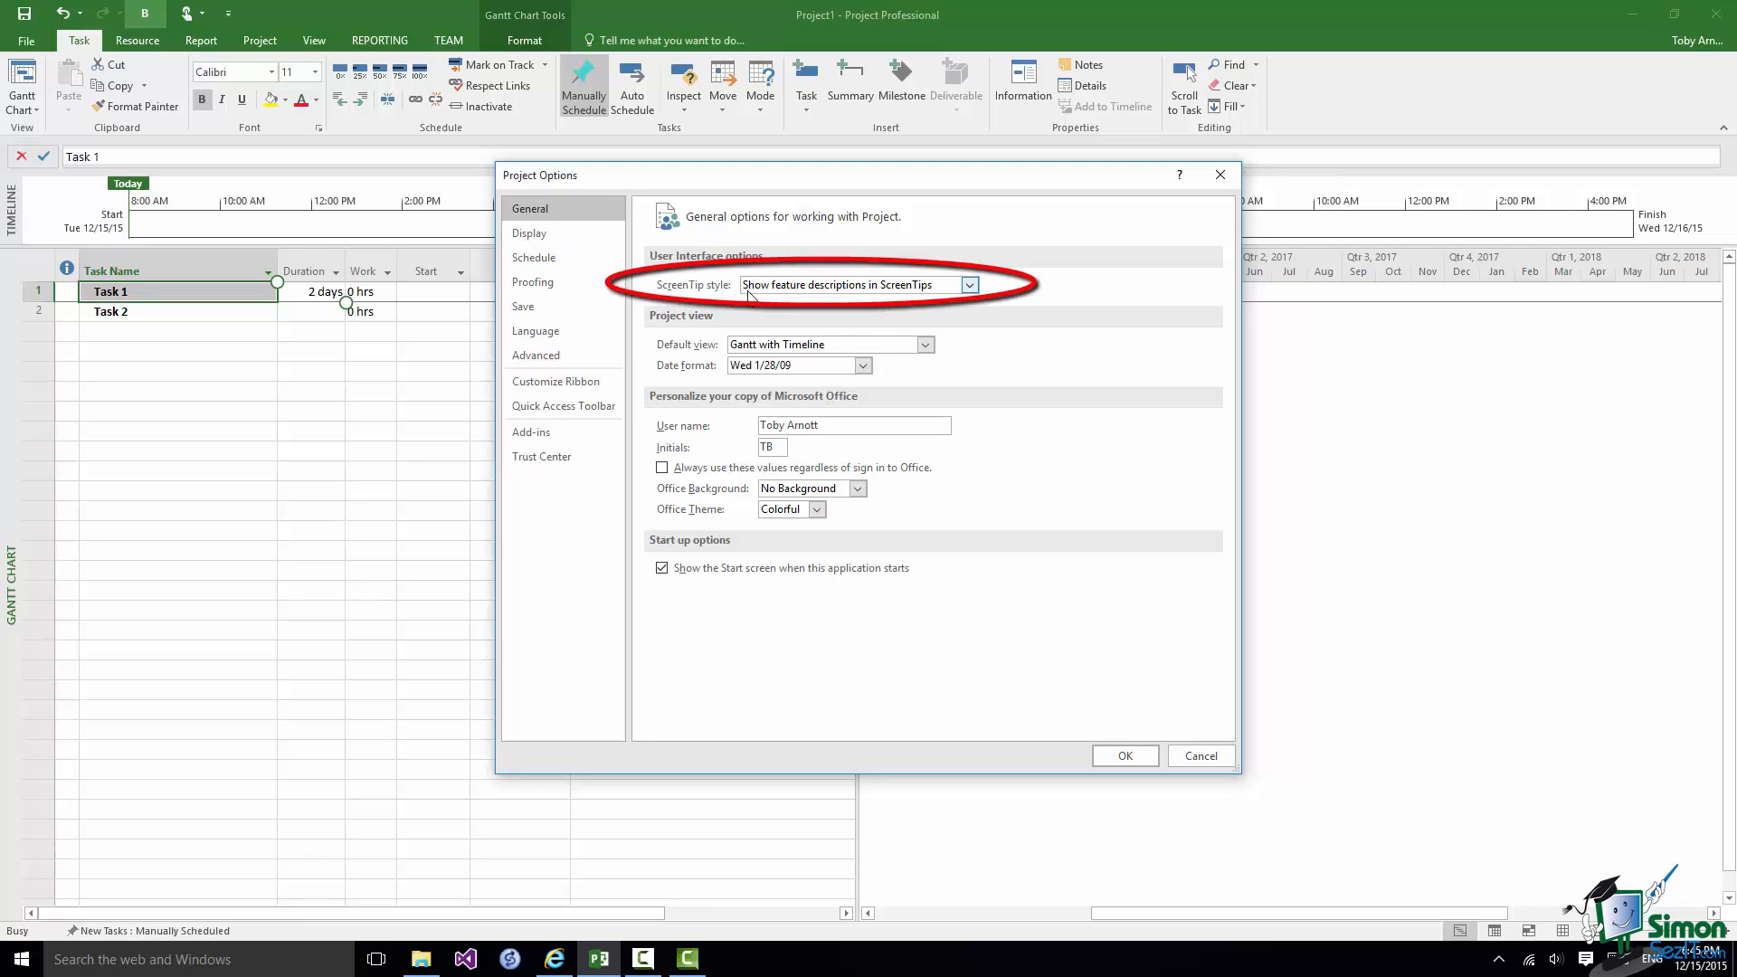
click(969, 286)
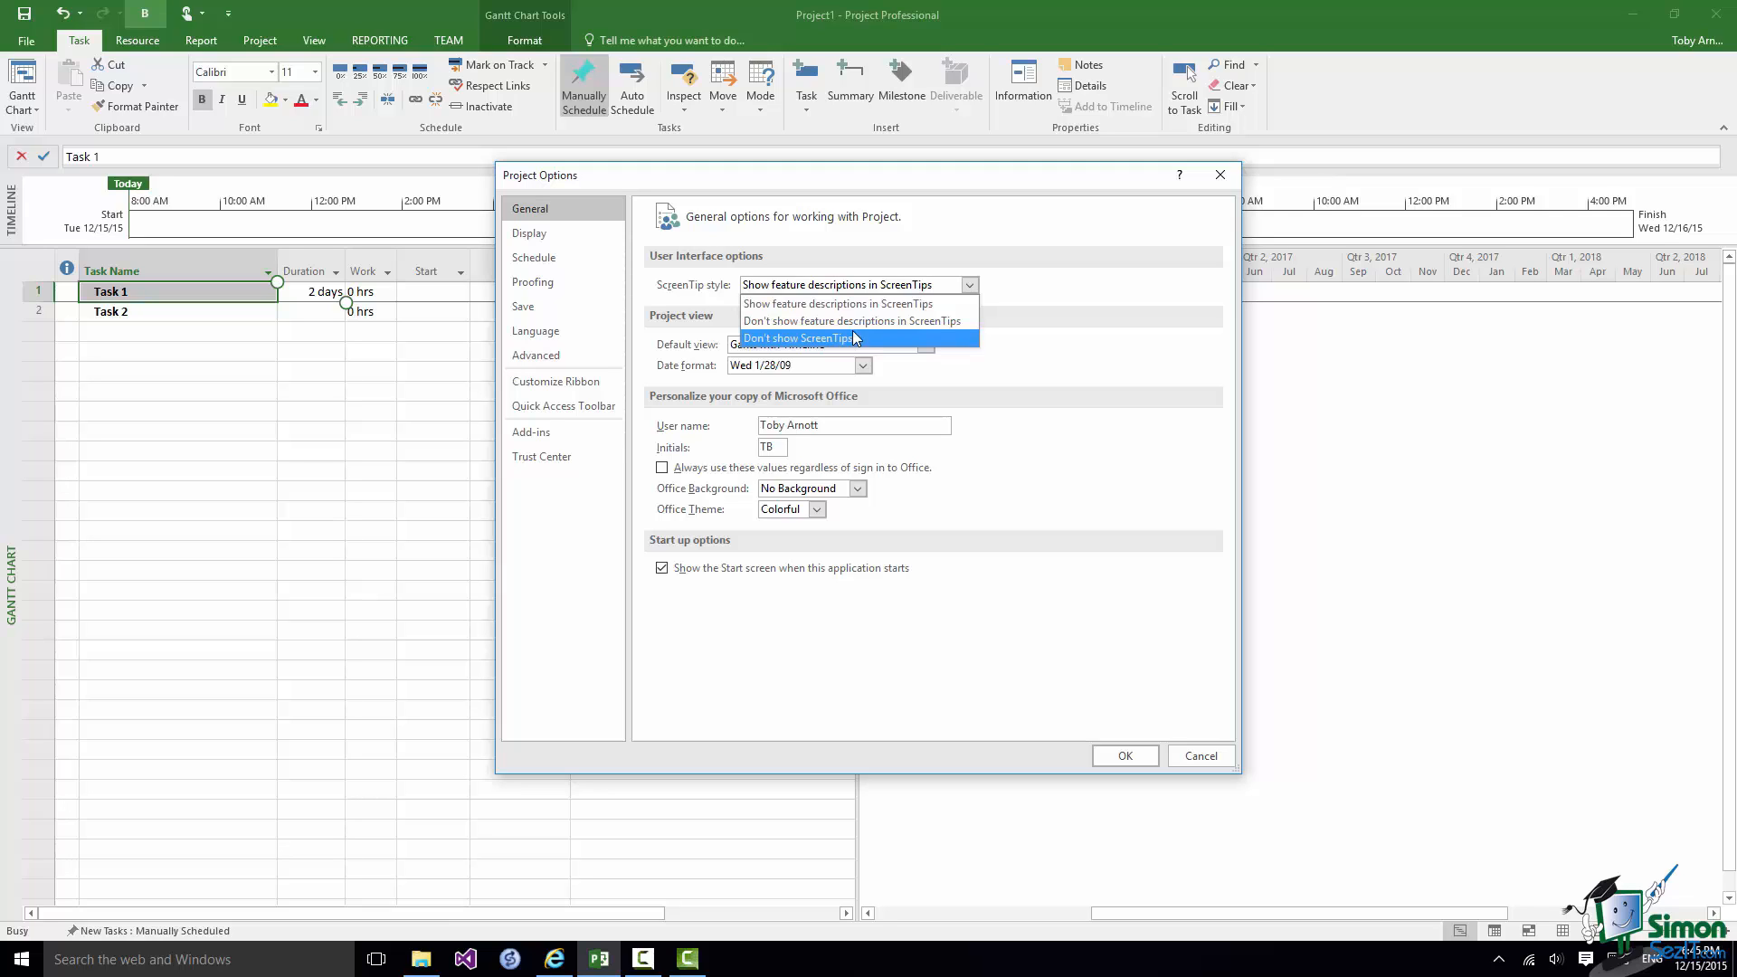
click(868, 303)
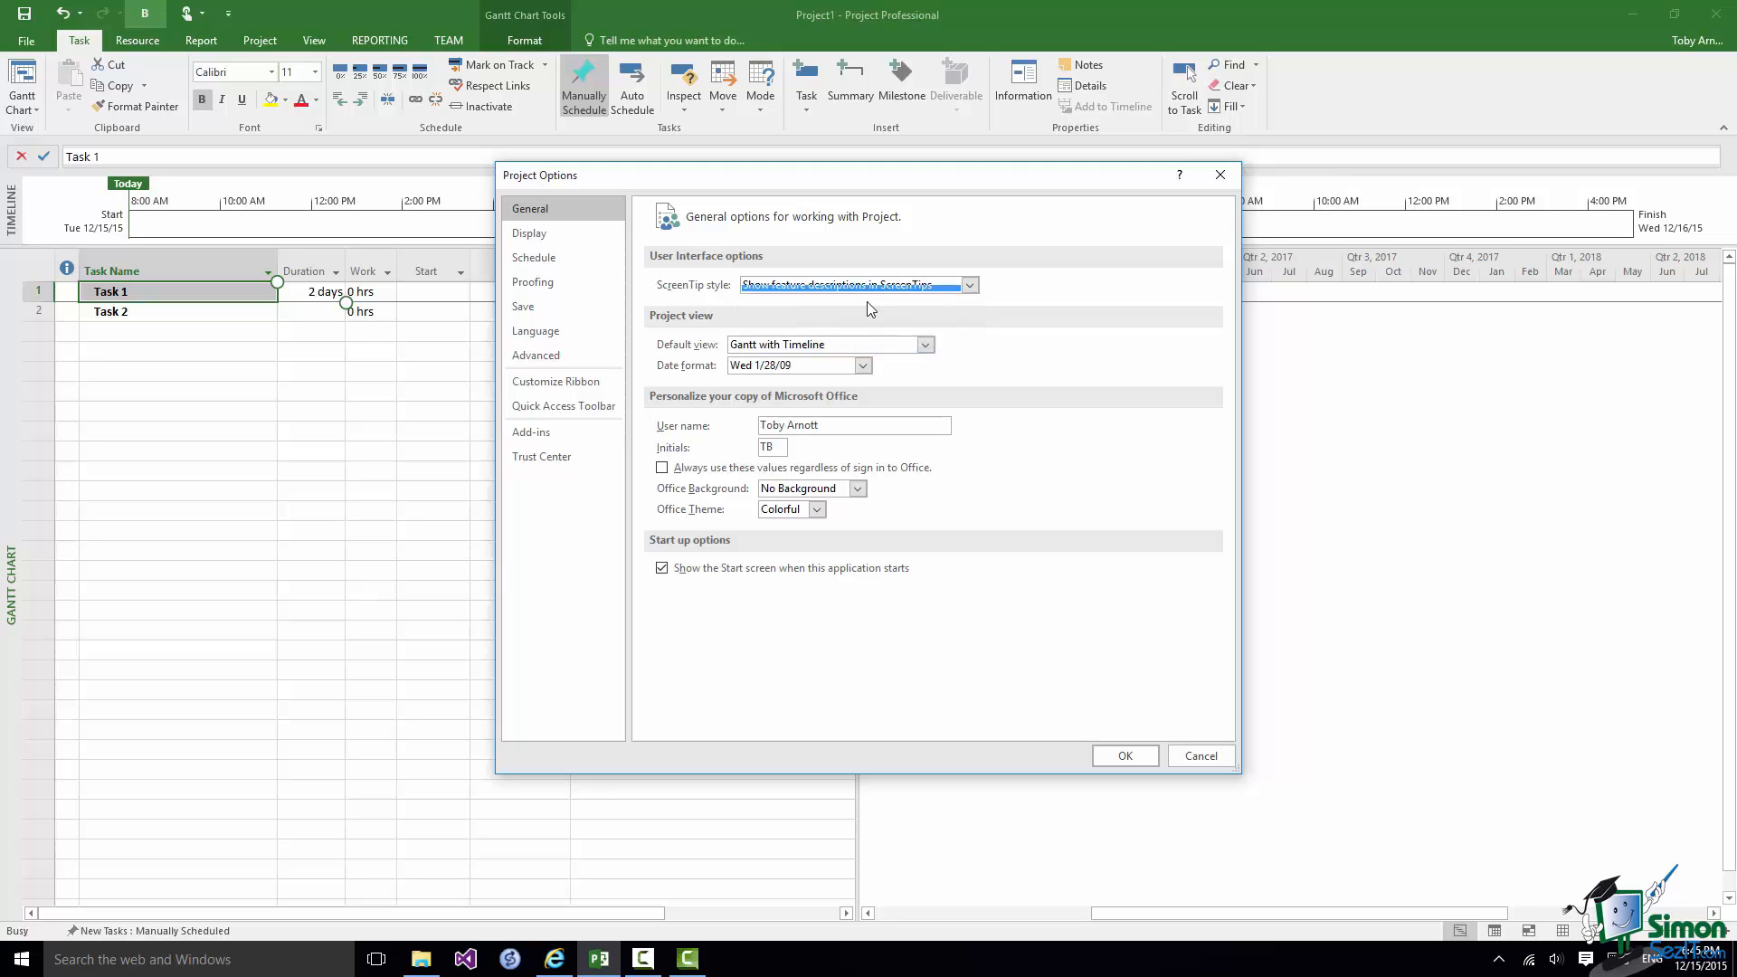
click(1126, 755)
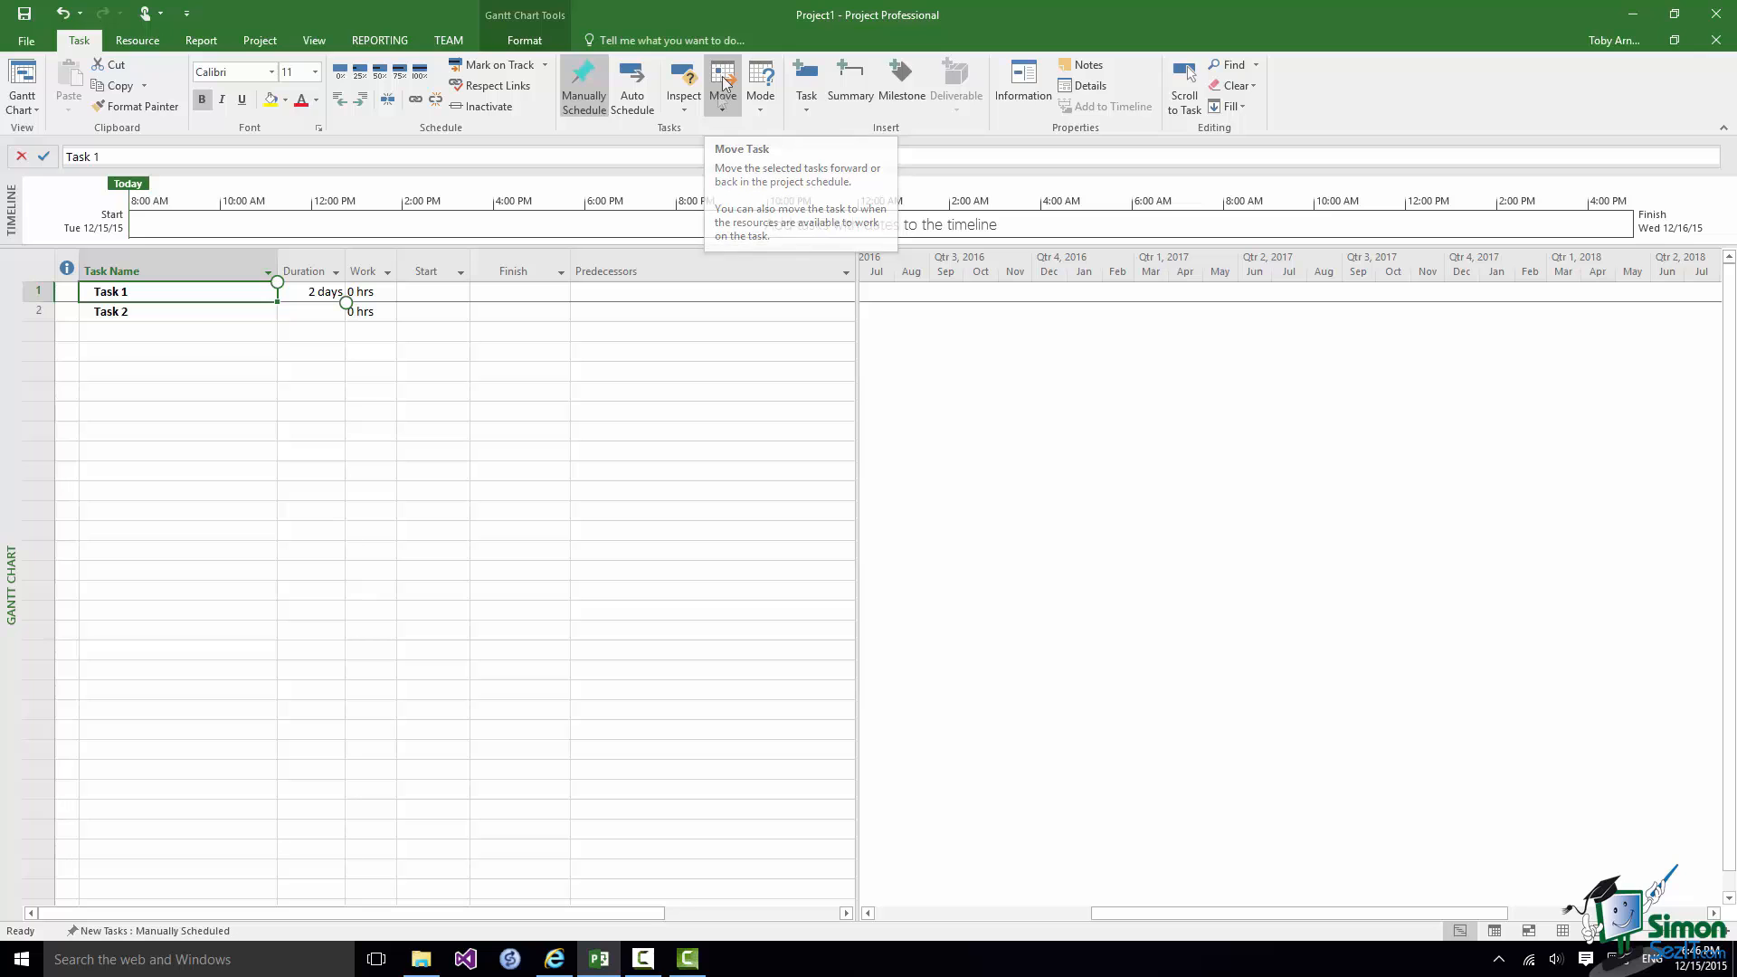
Set the ScreenTip style to Don't show feature descriptions in ScreenTips and apply it.
click(27, 41)
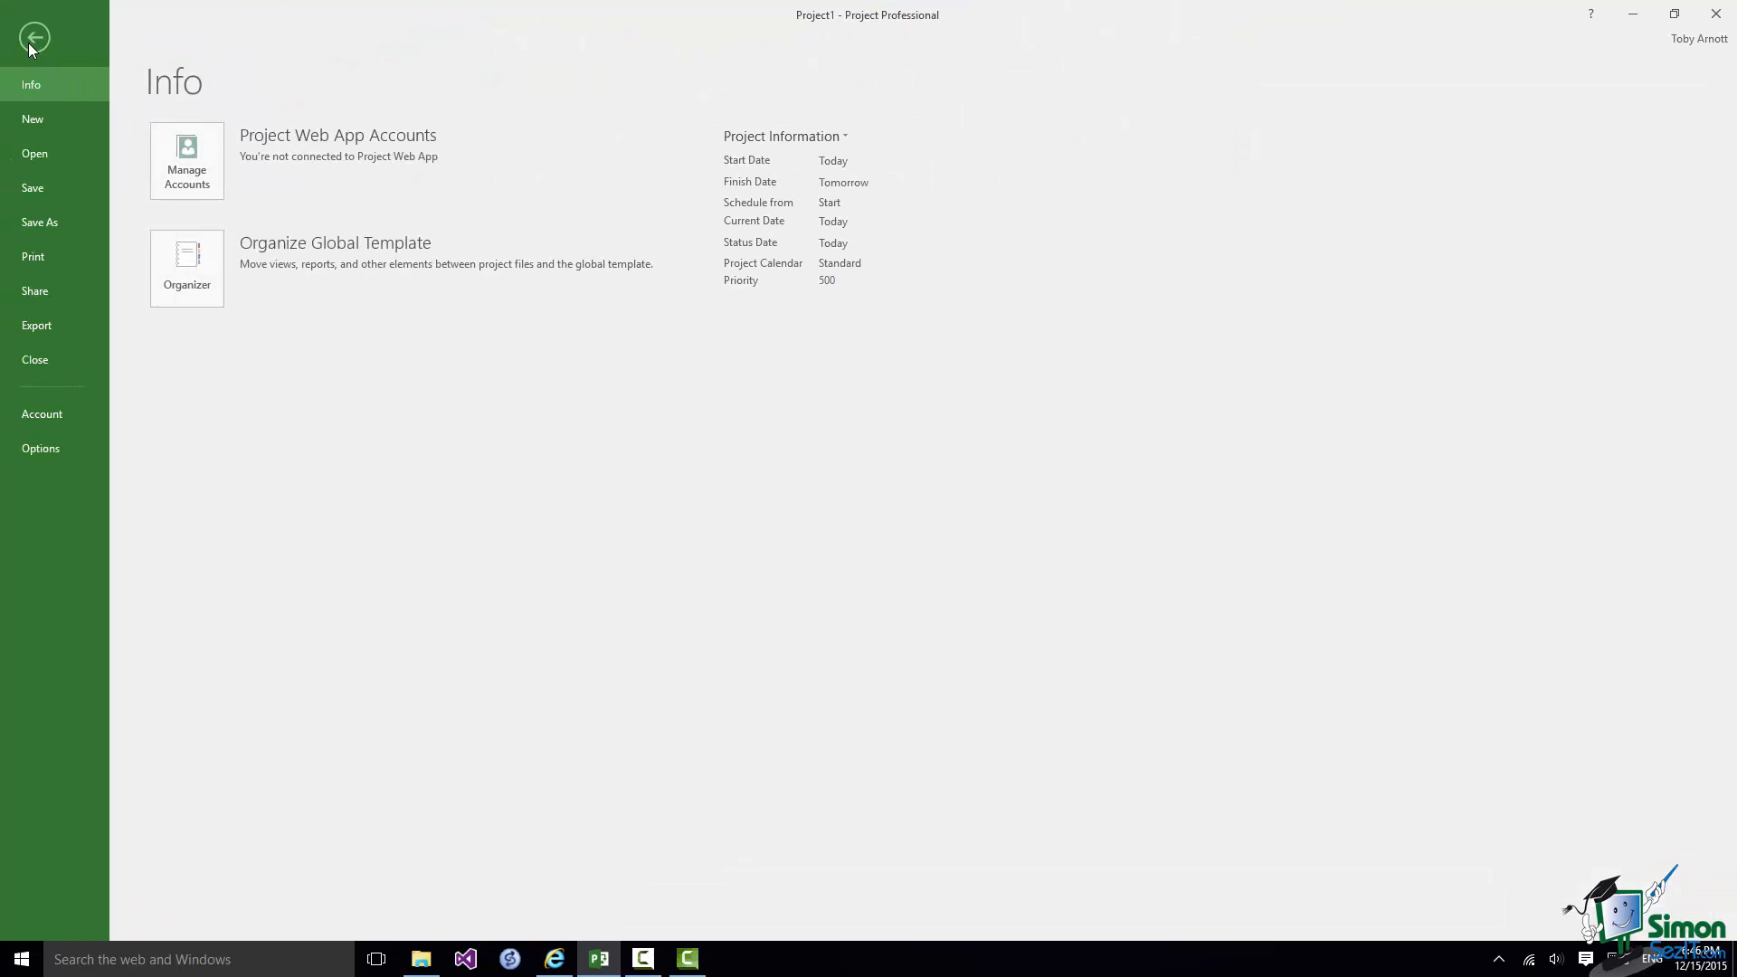
click(47, 452)
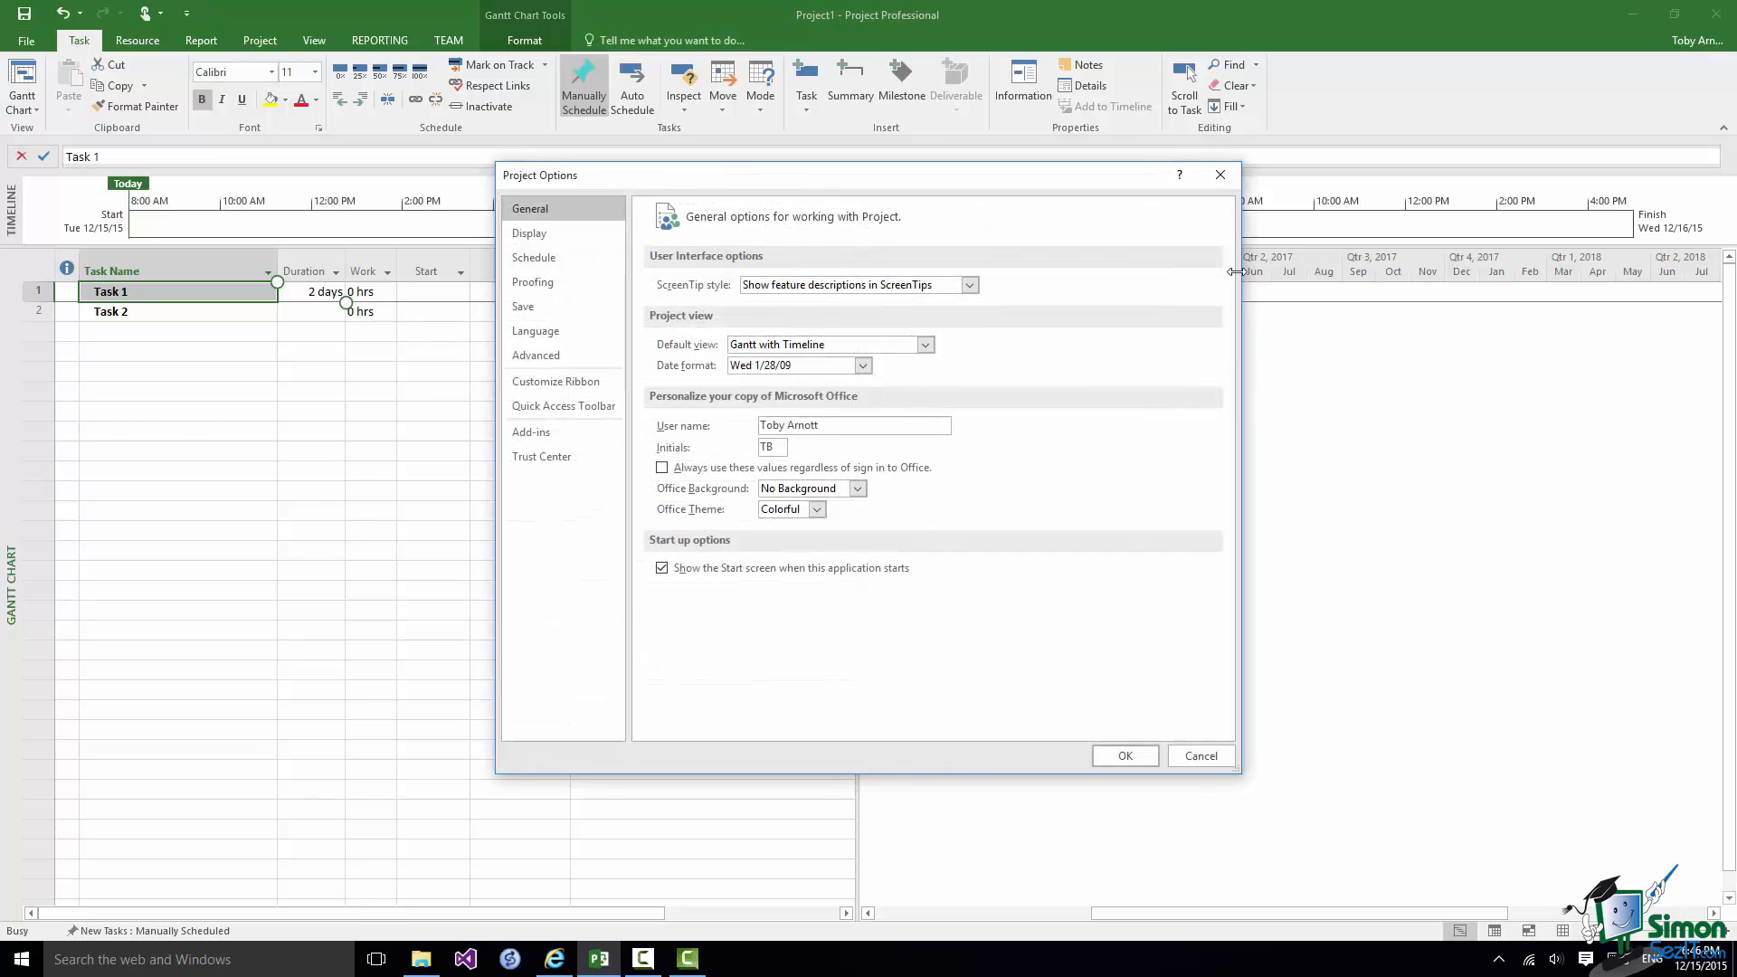
click(970, 285)
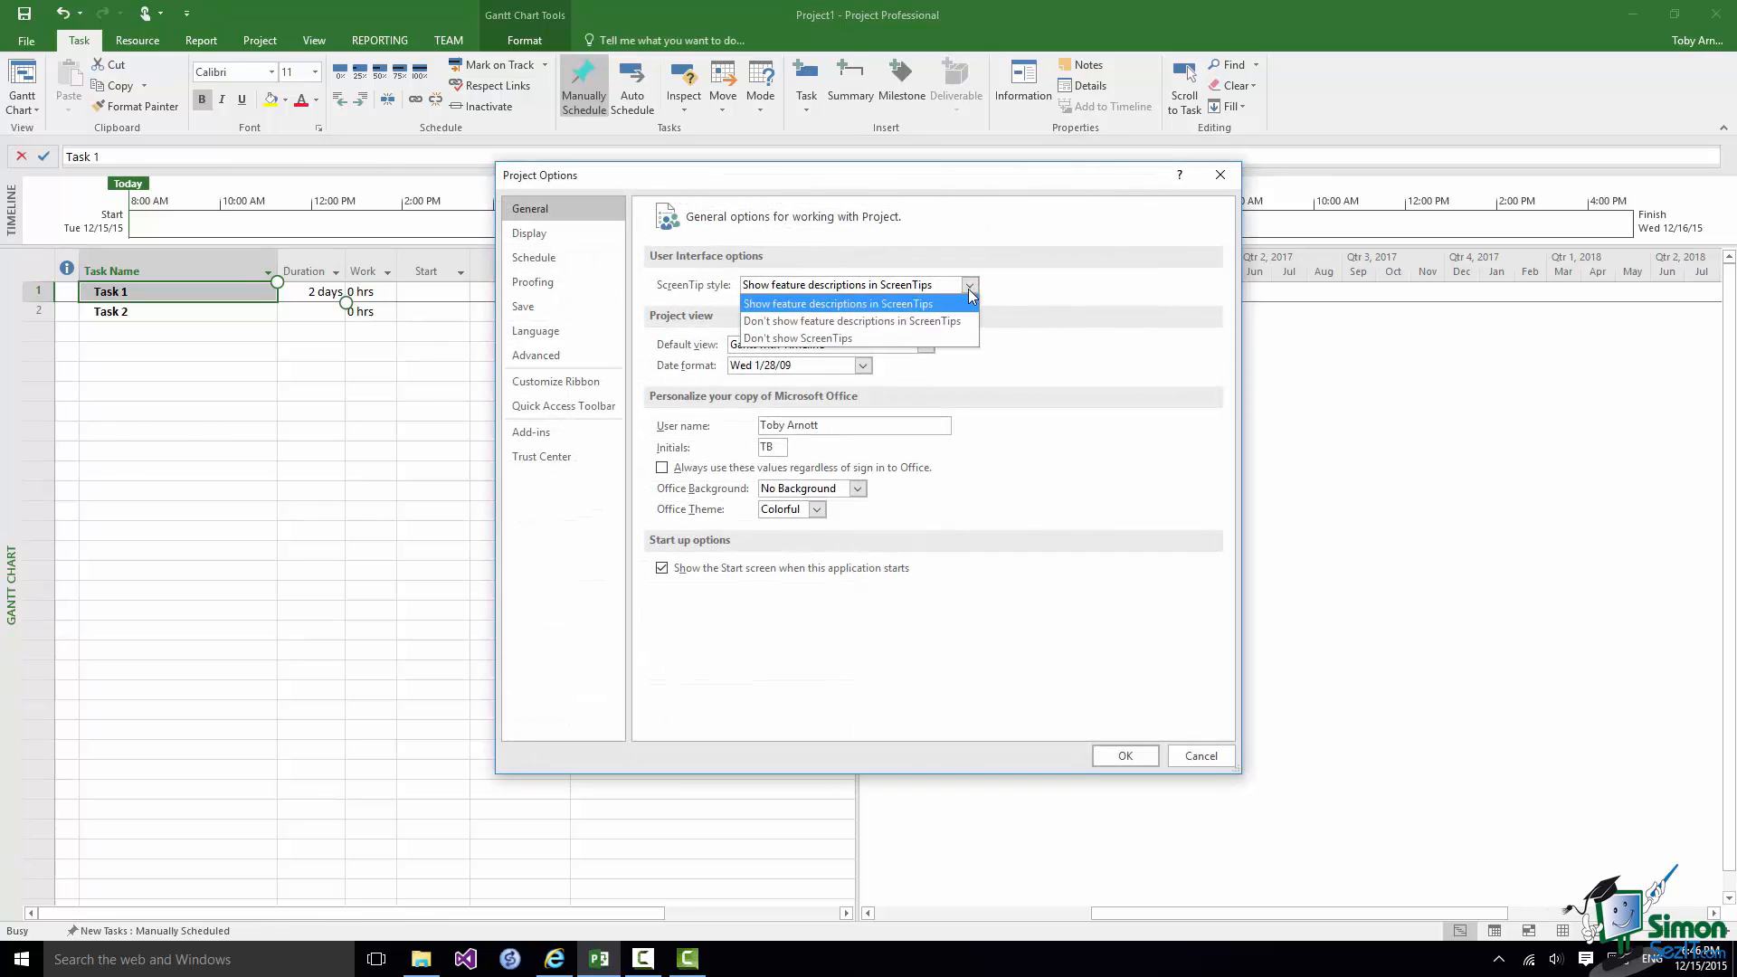
click(897, 324)
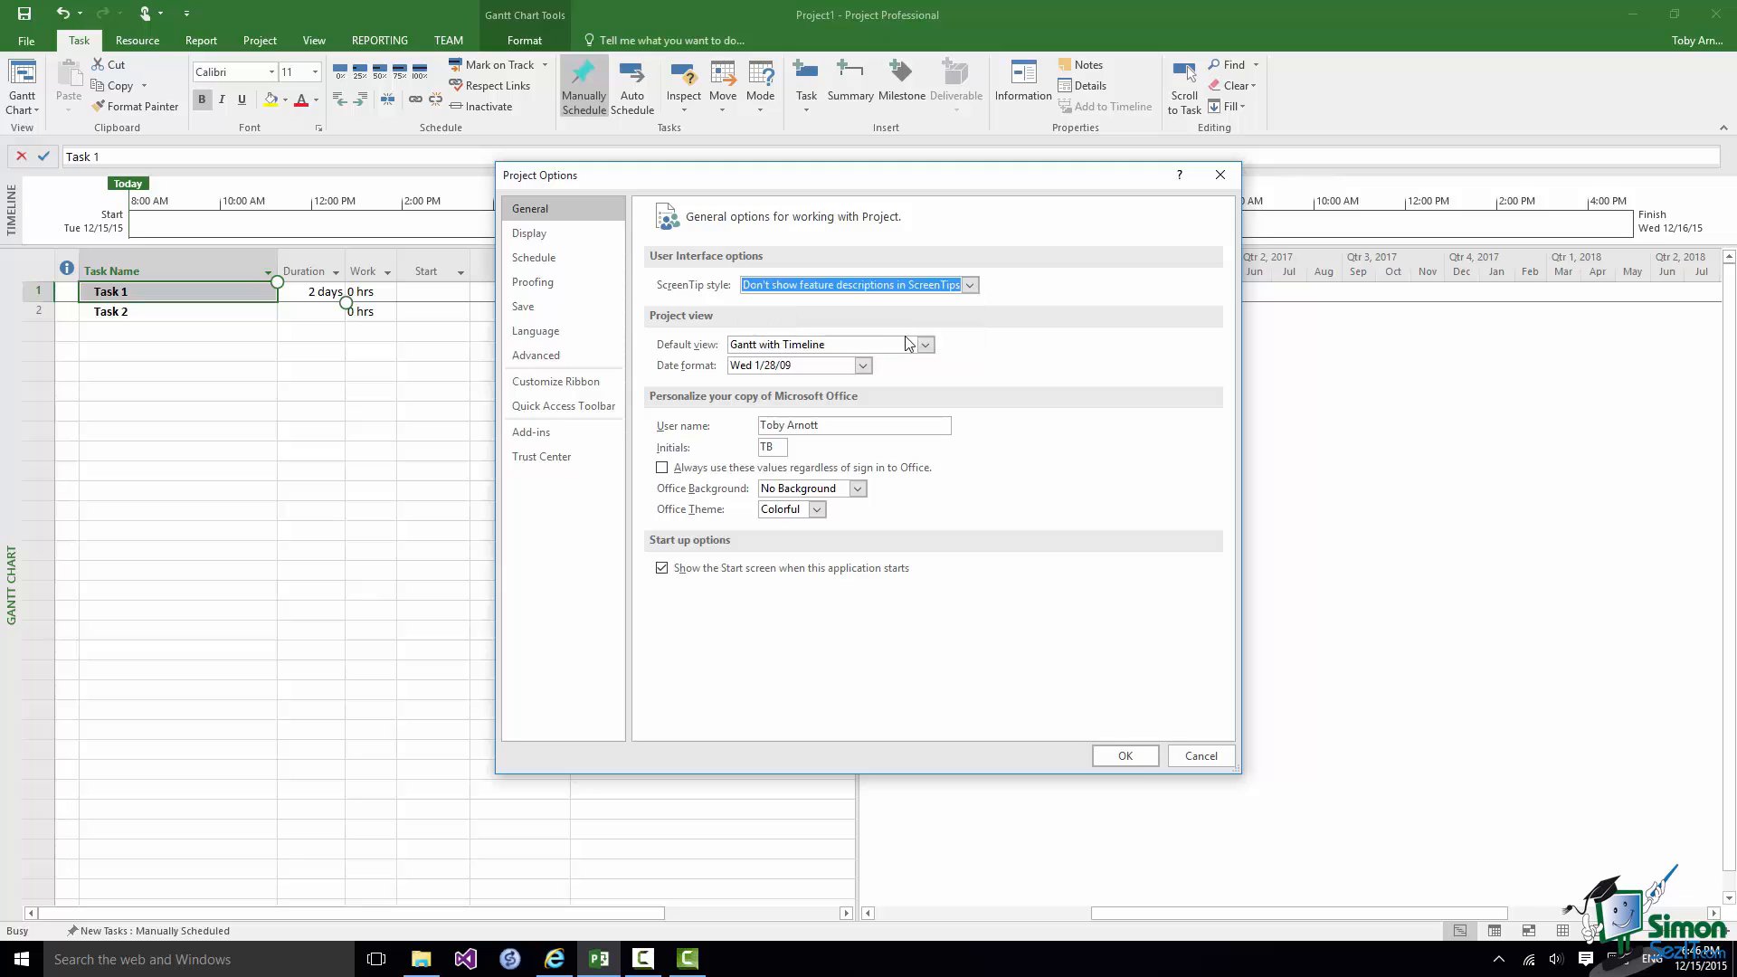
click(1126, 756)
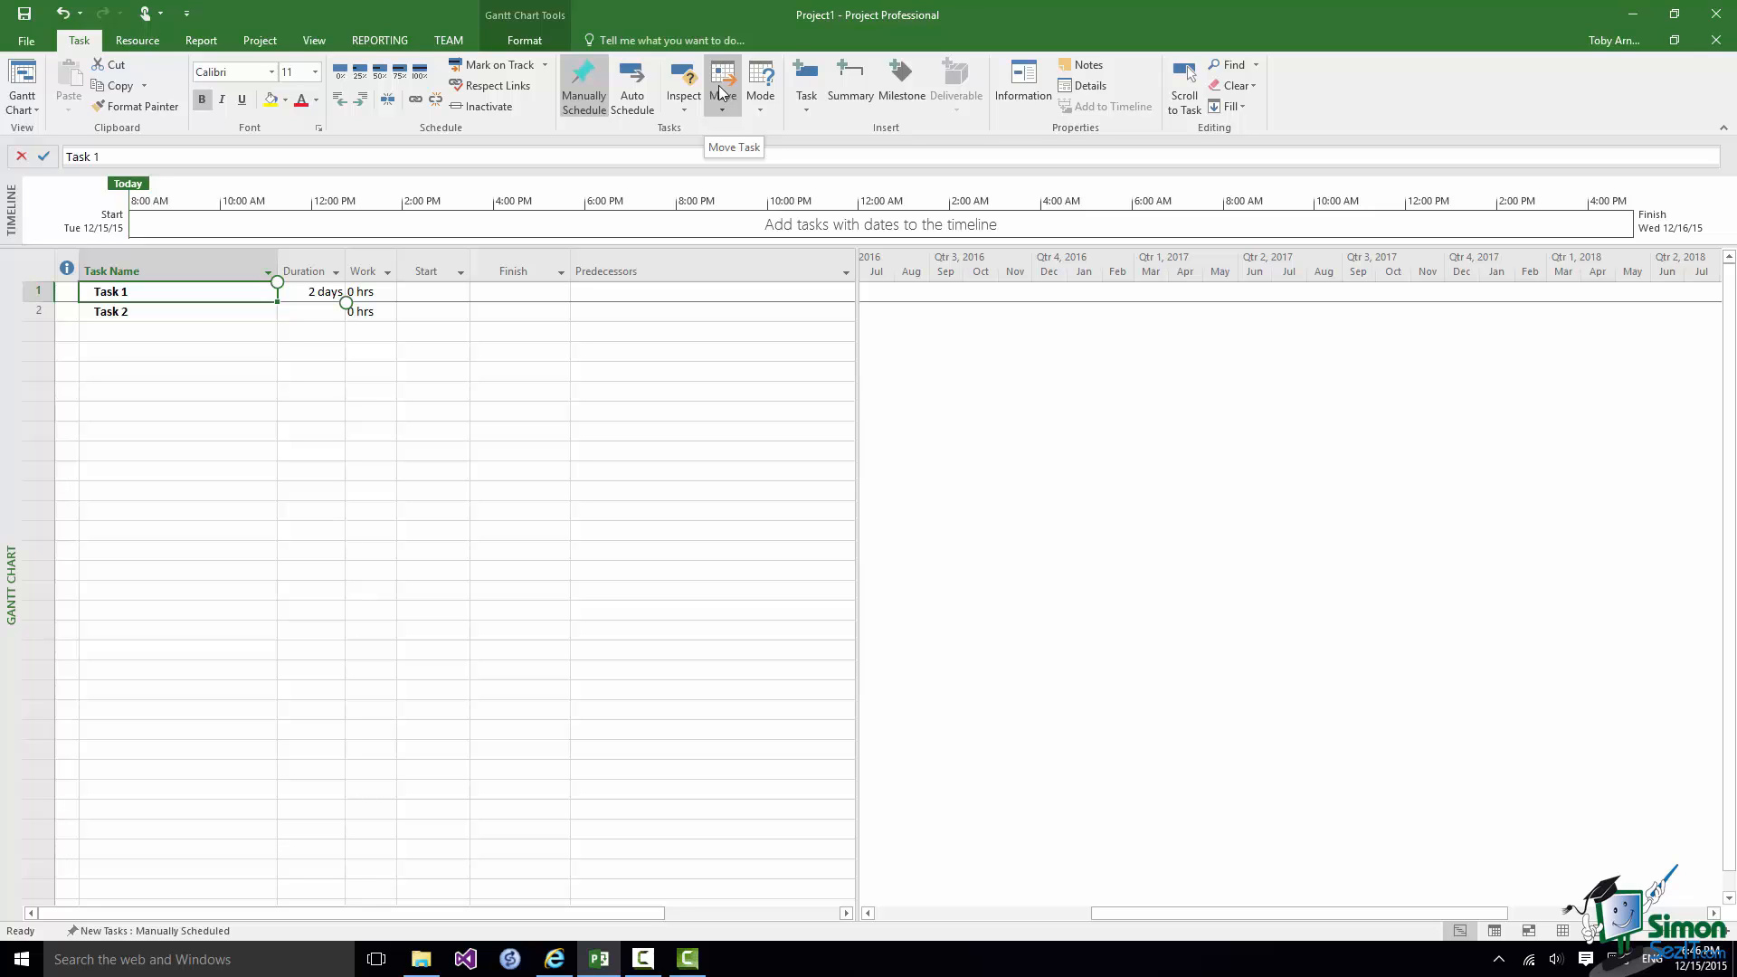
Restore the ScreenTip style to Show feature descriptions in ScreenTips and review the available date formats for the project view.
click(27, 43)
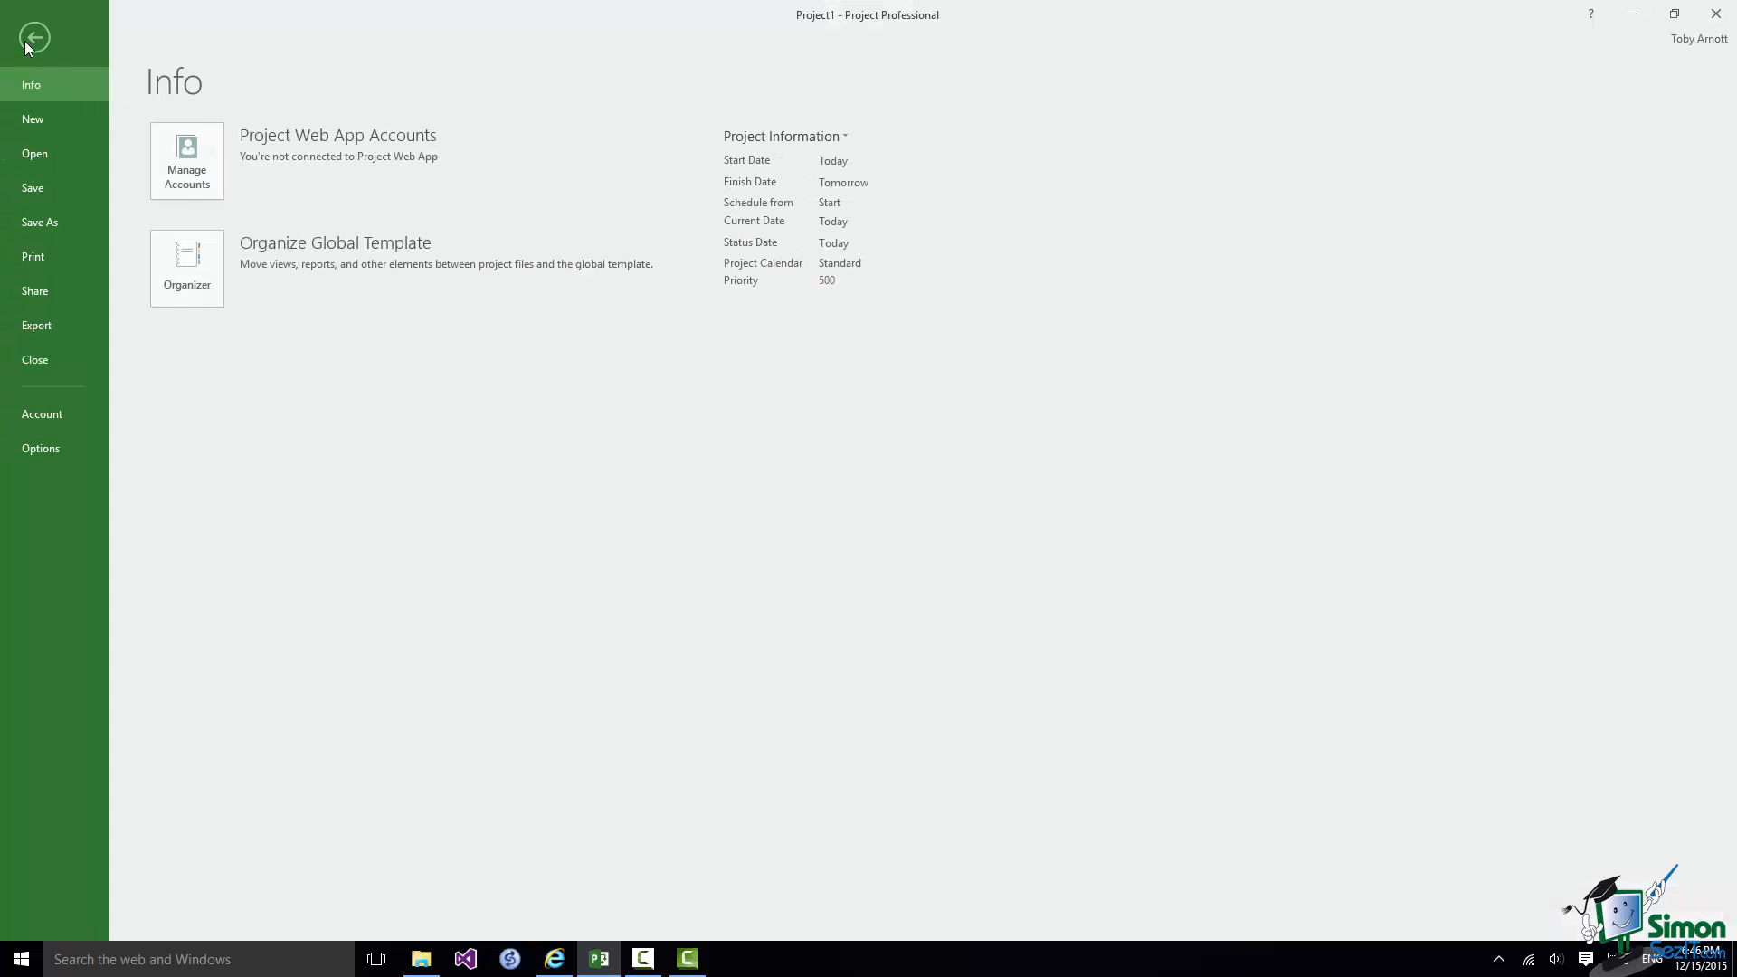
click(69, 452)
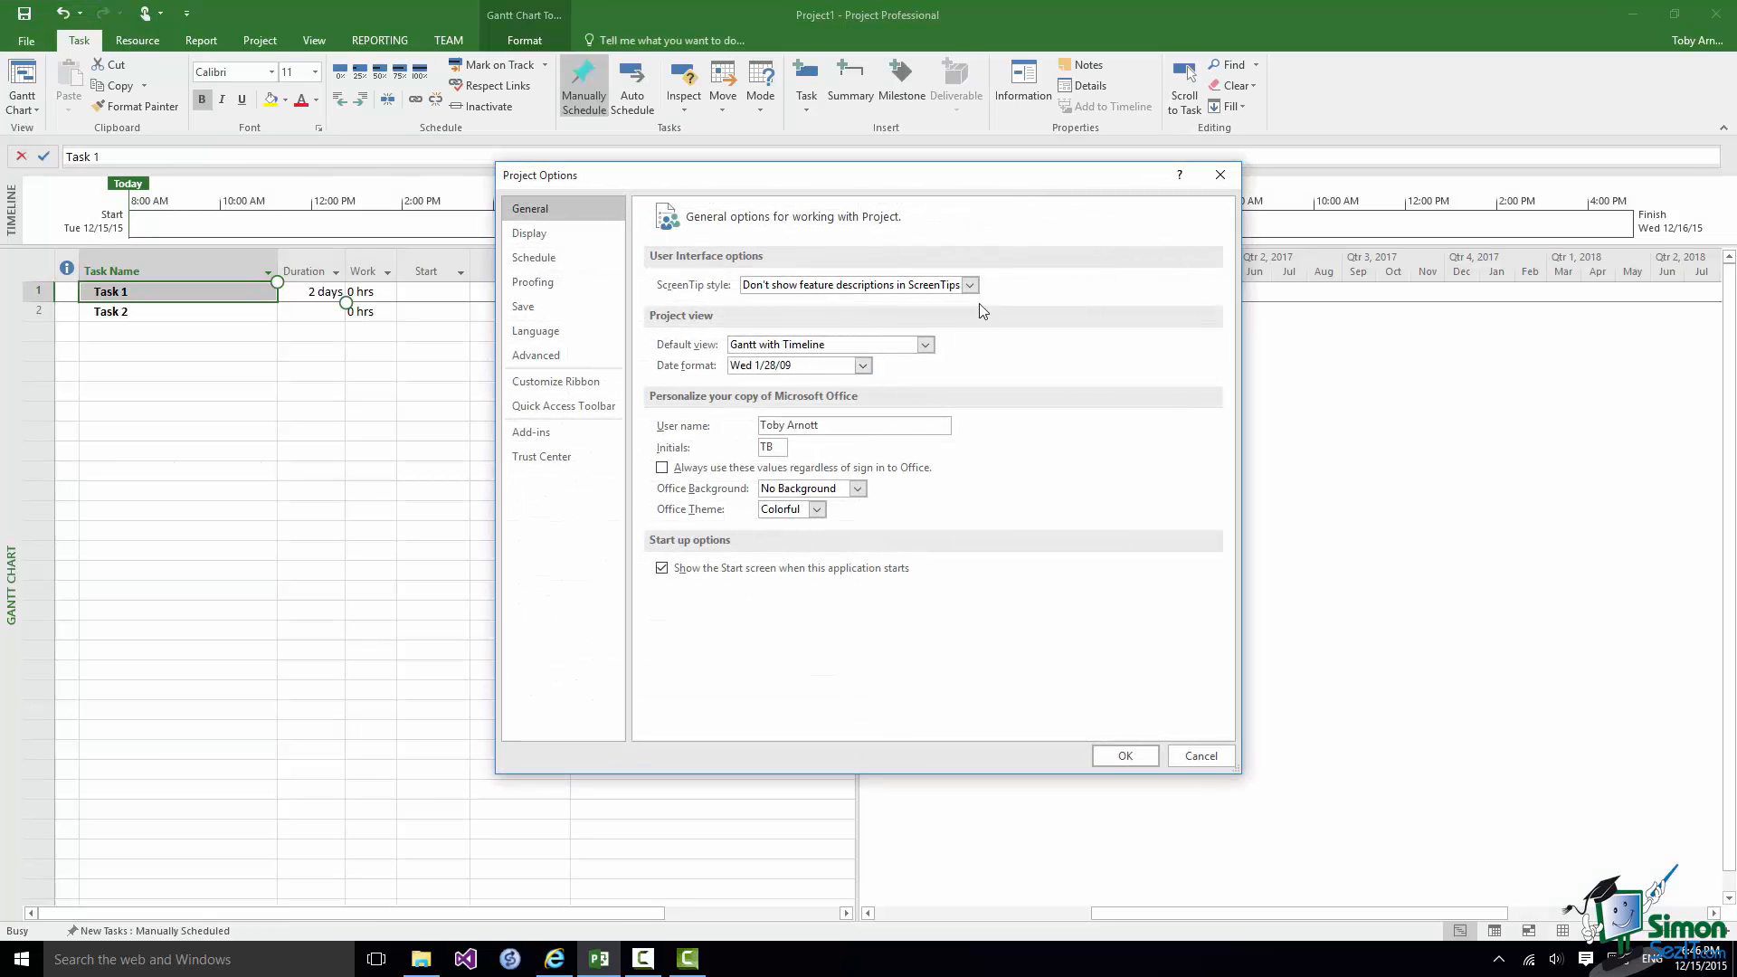
click(970, 285)
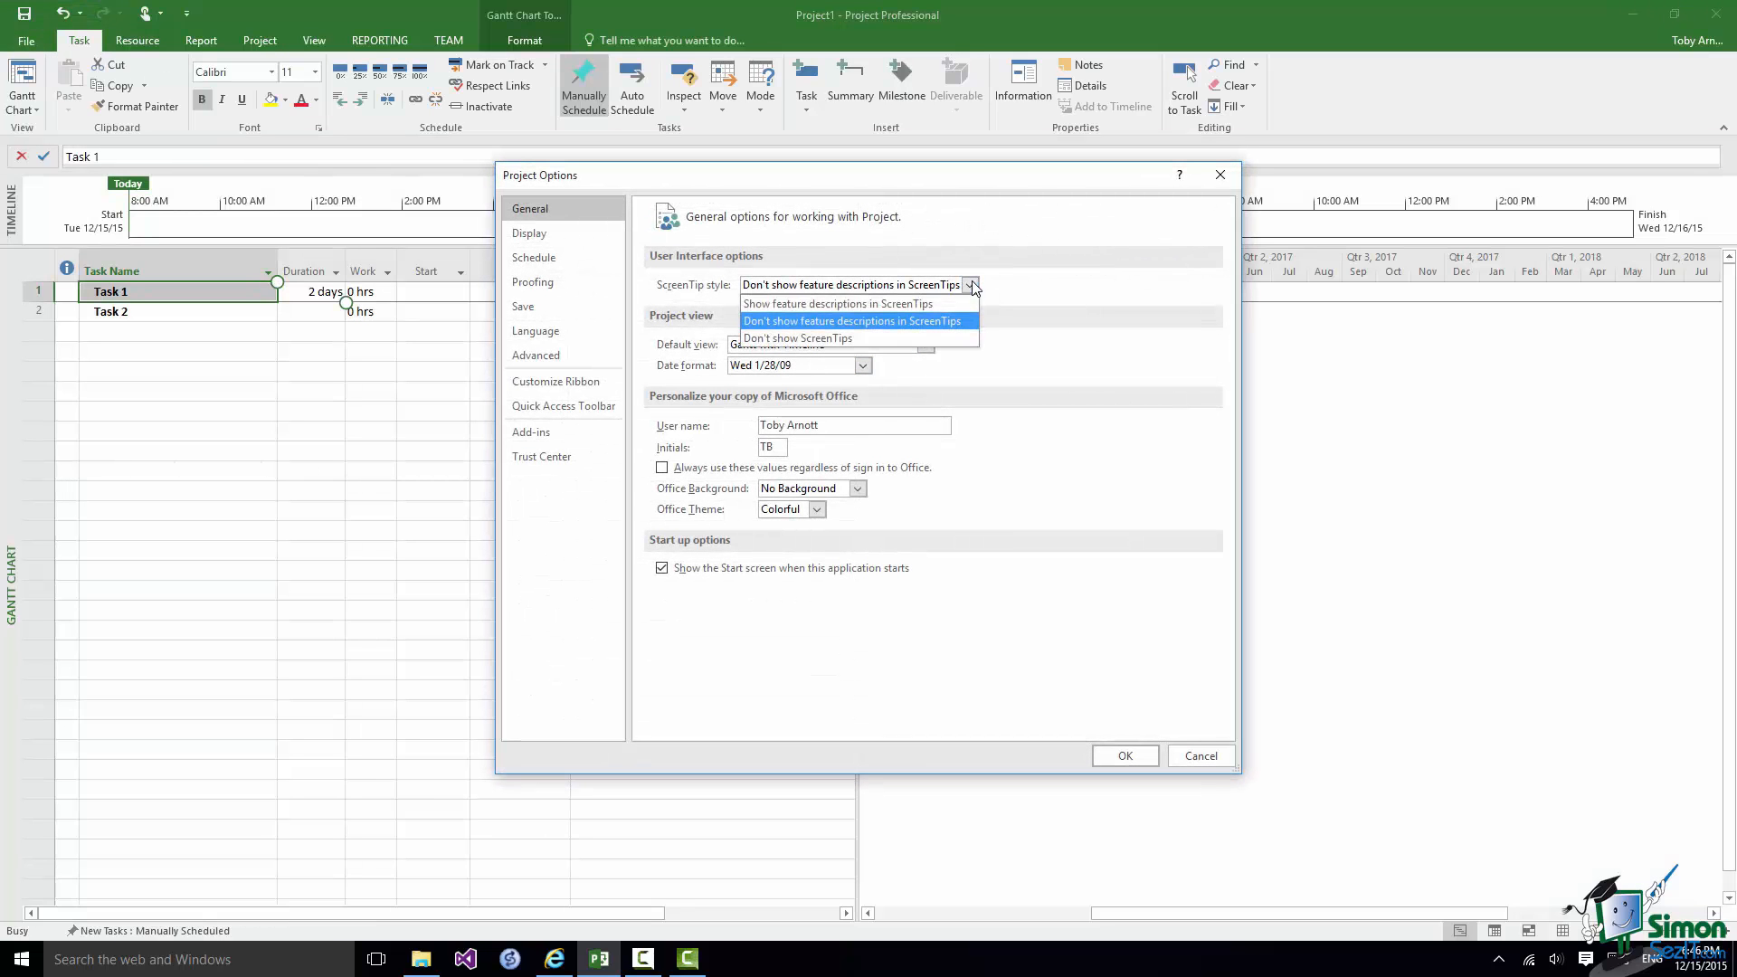
click(855, 304)
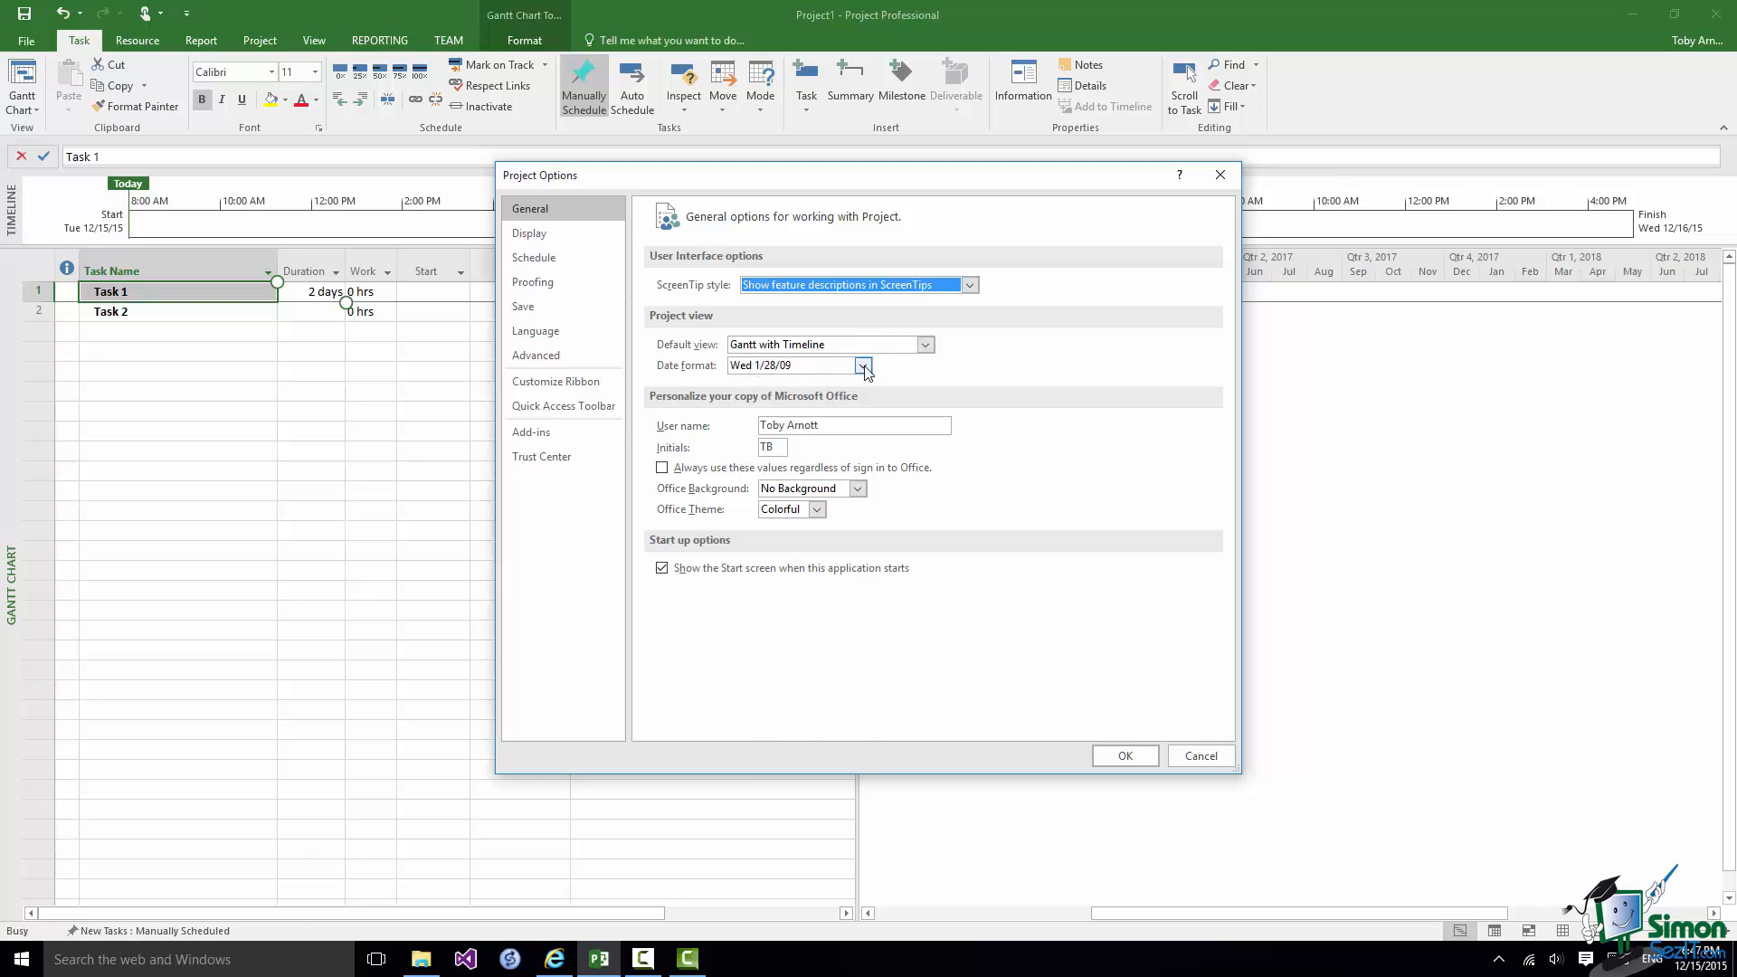
click(864, 367)
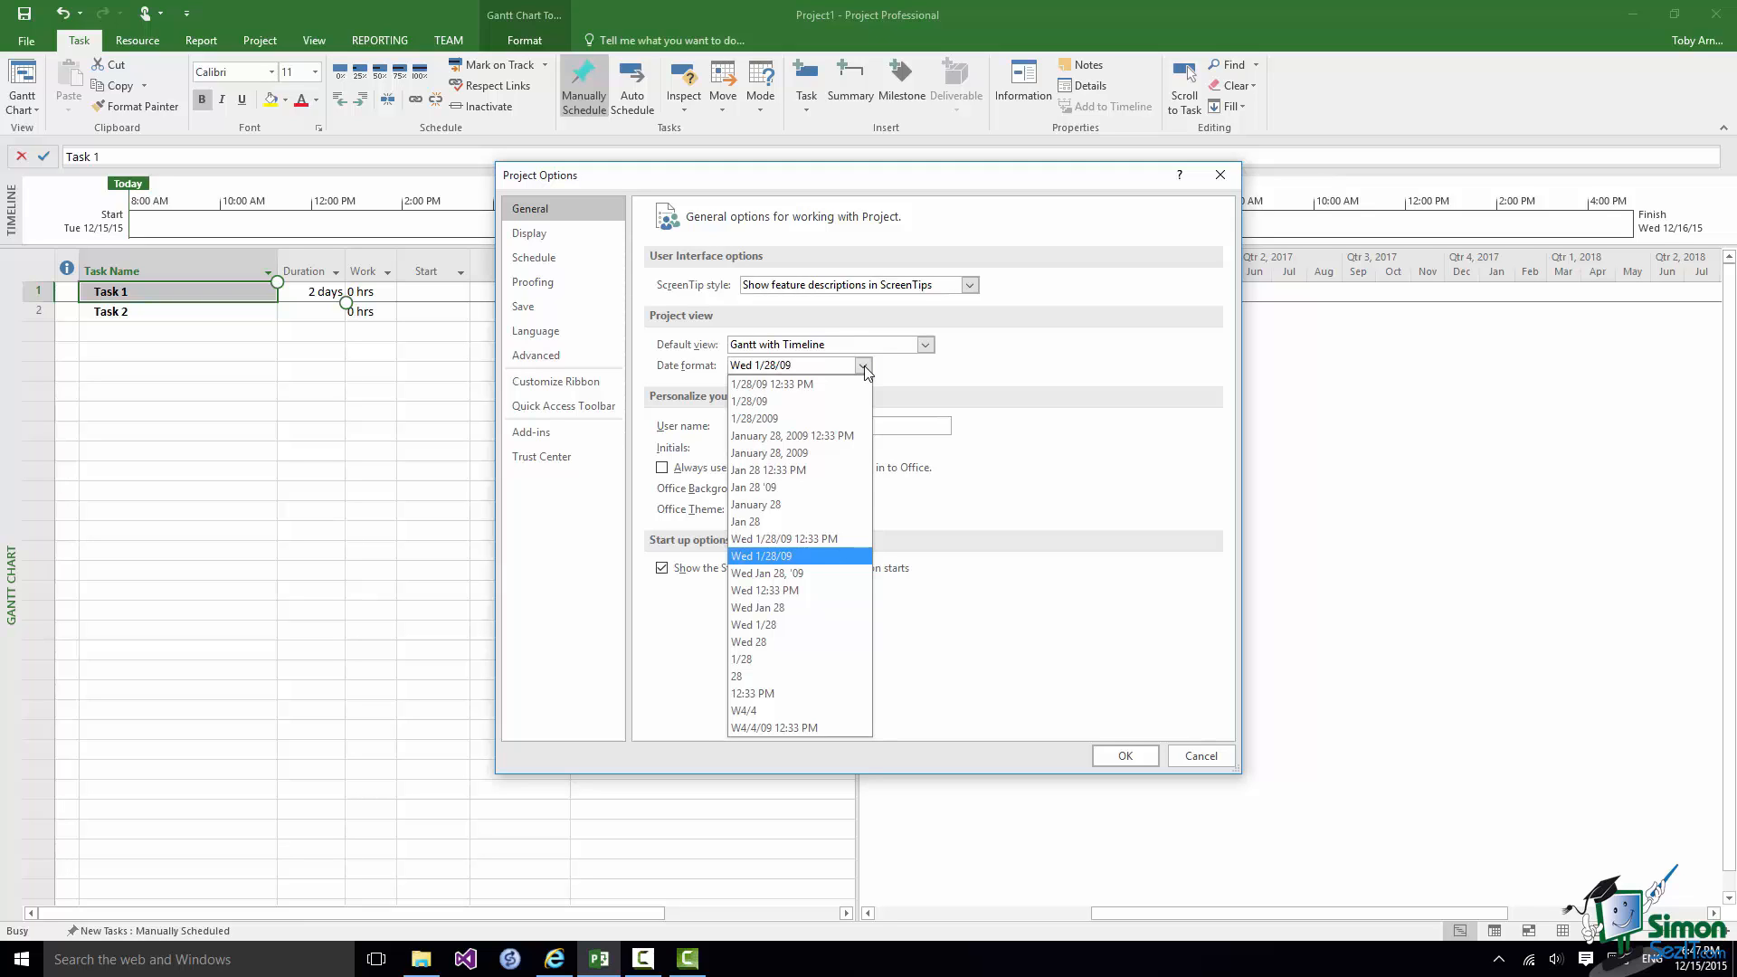
click(864, 365)
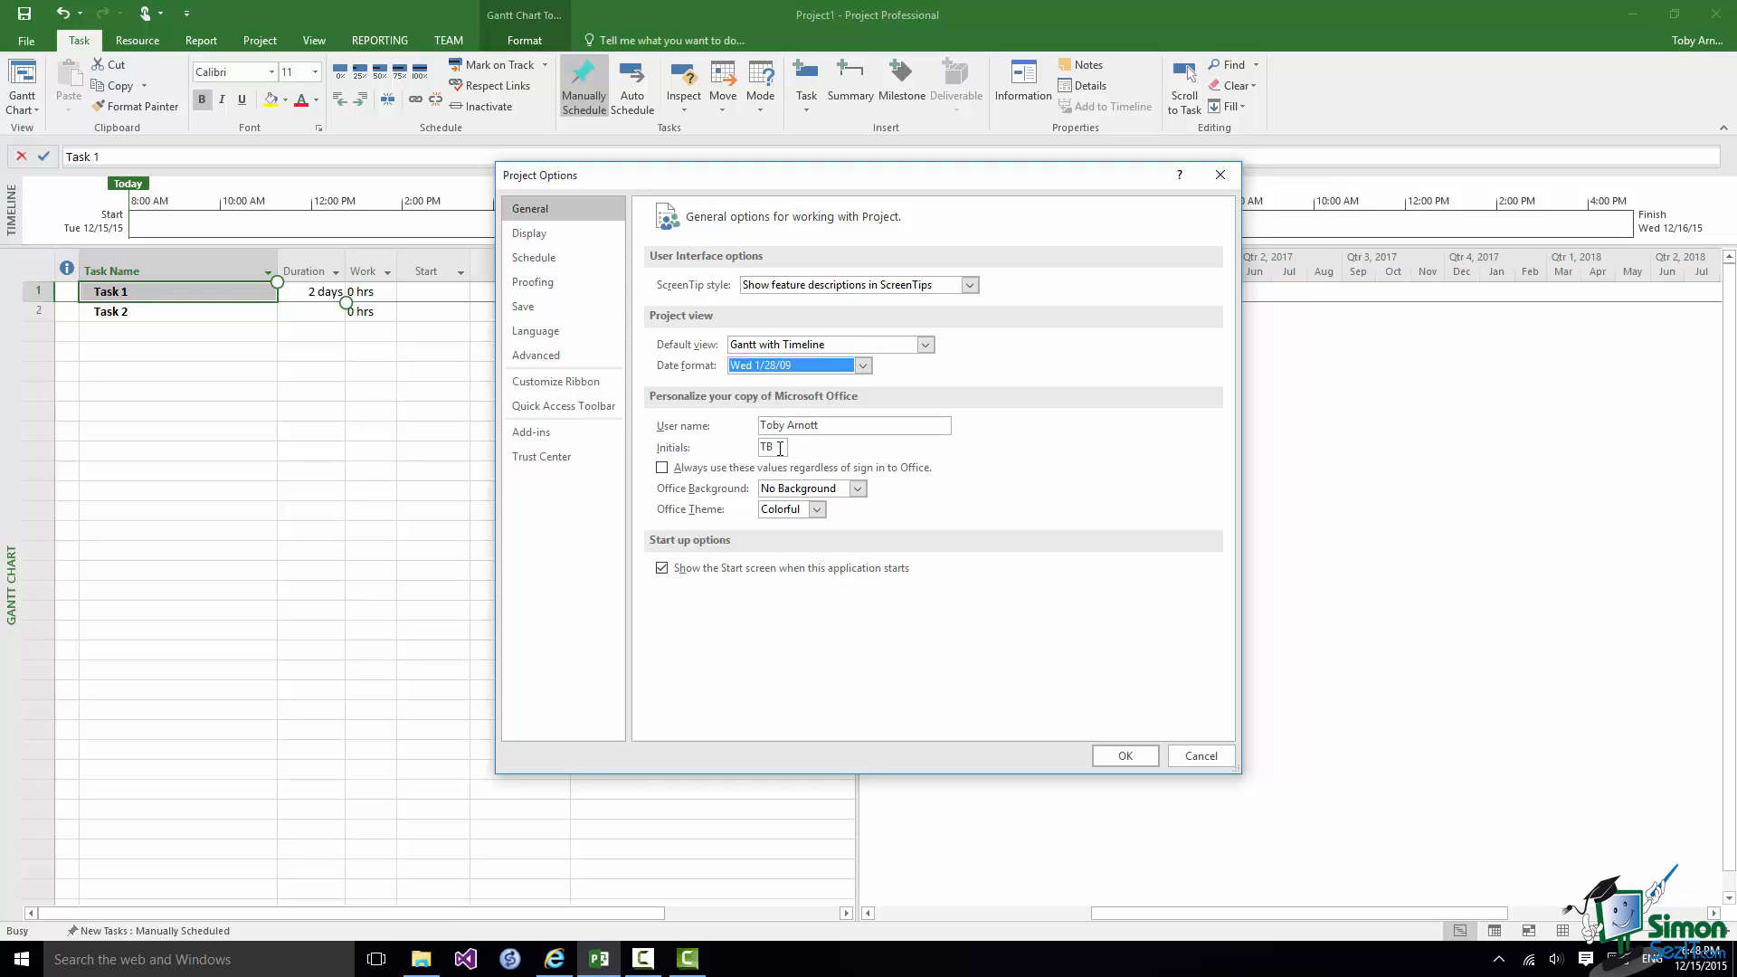
Set the Office theme to Dark Gray and apply it.
click(817, 512)
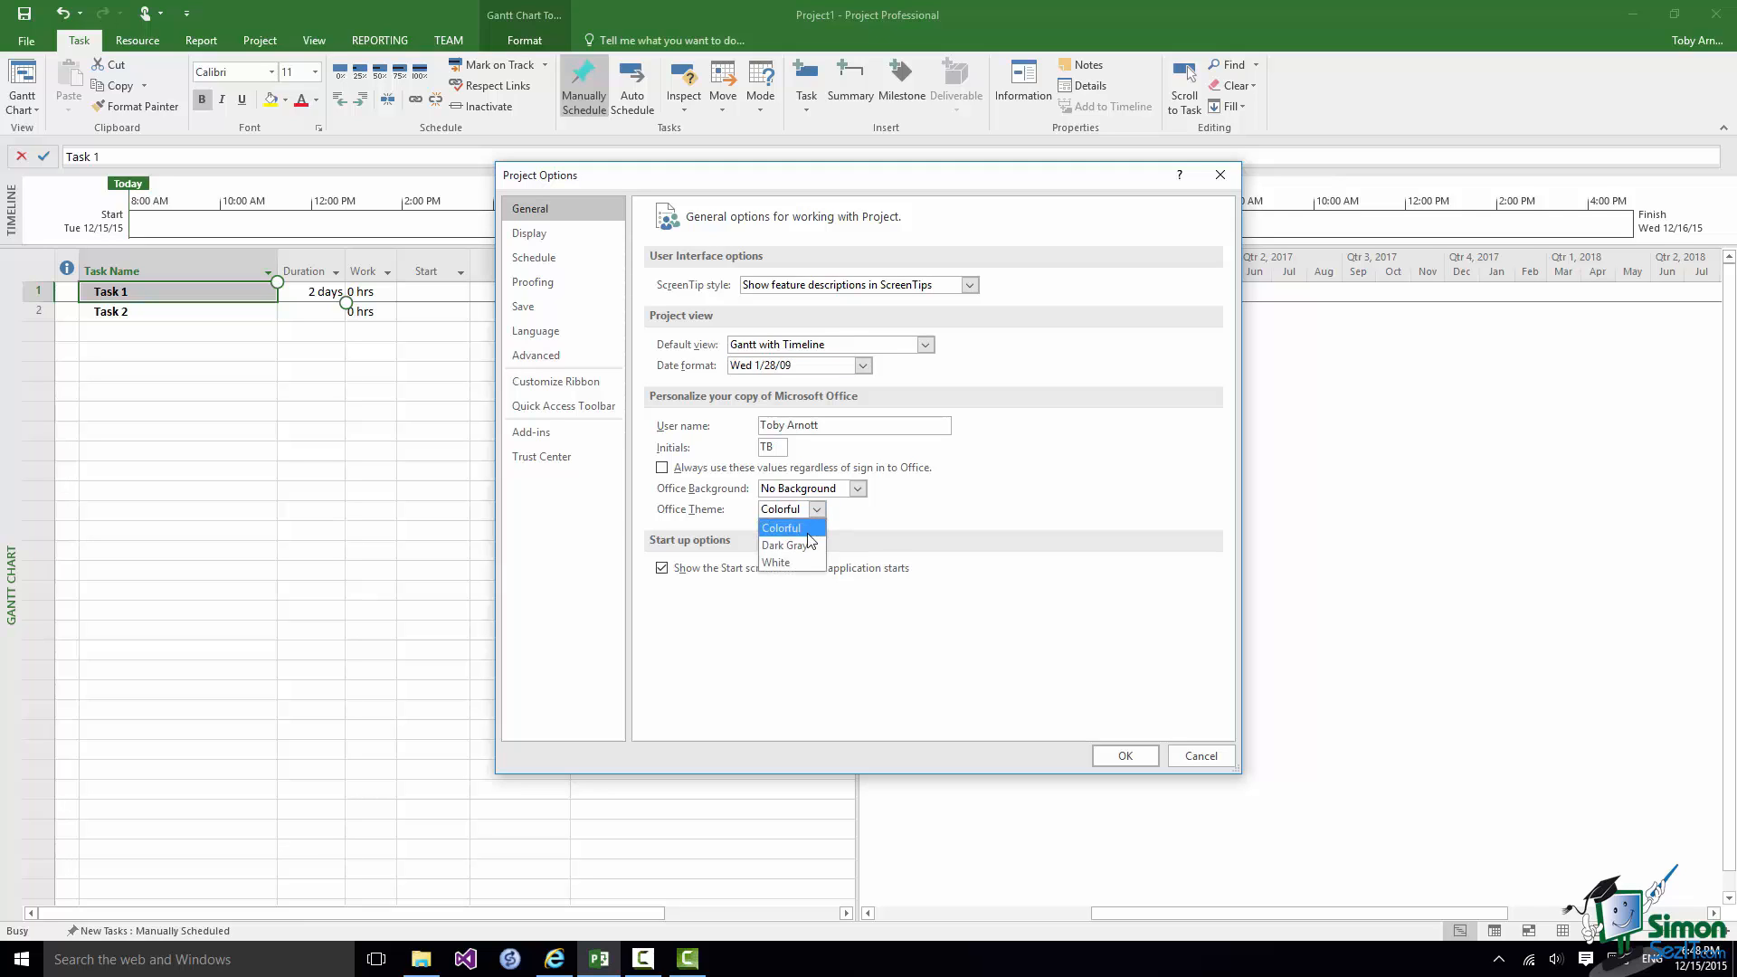
click(800, 546)
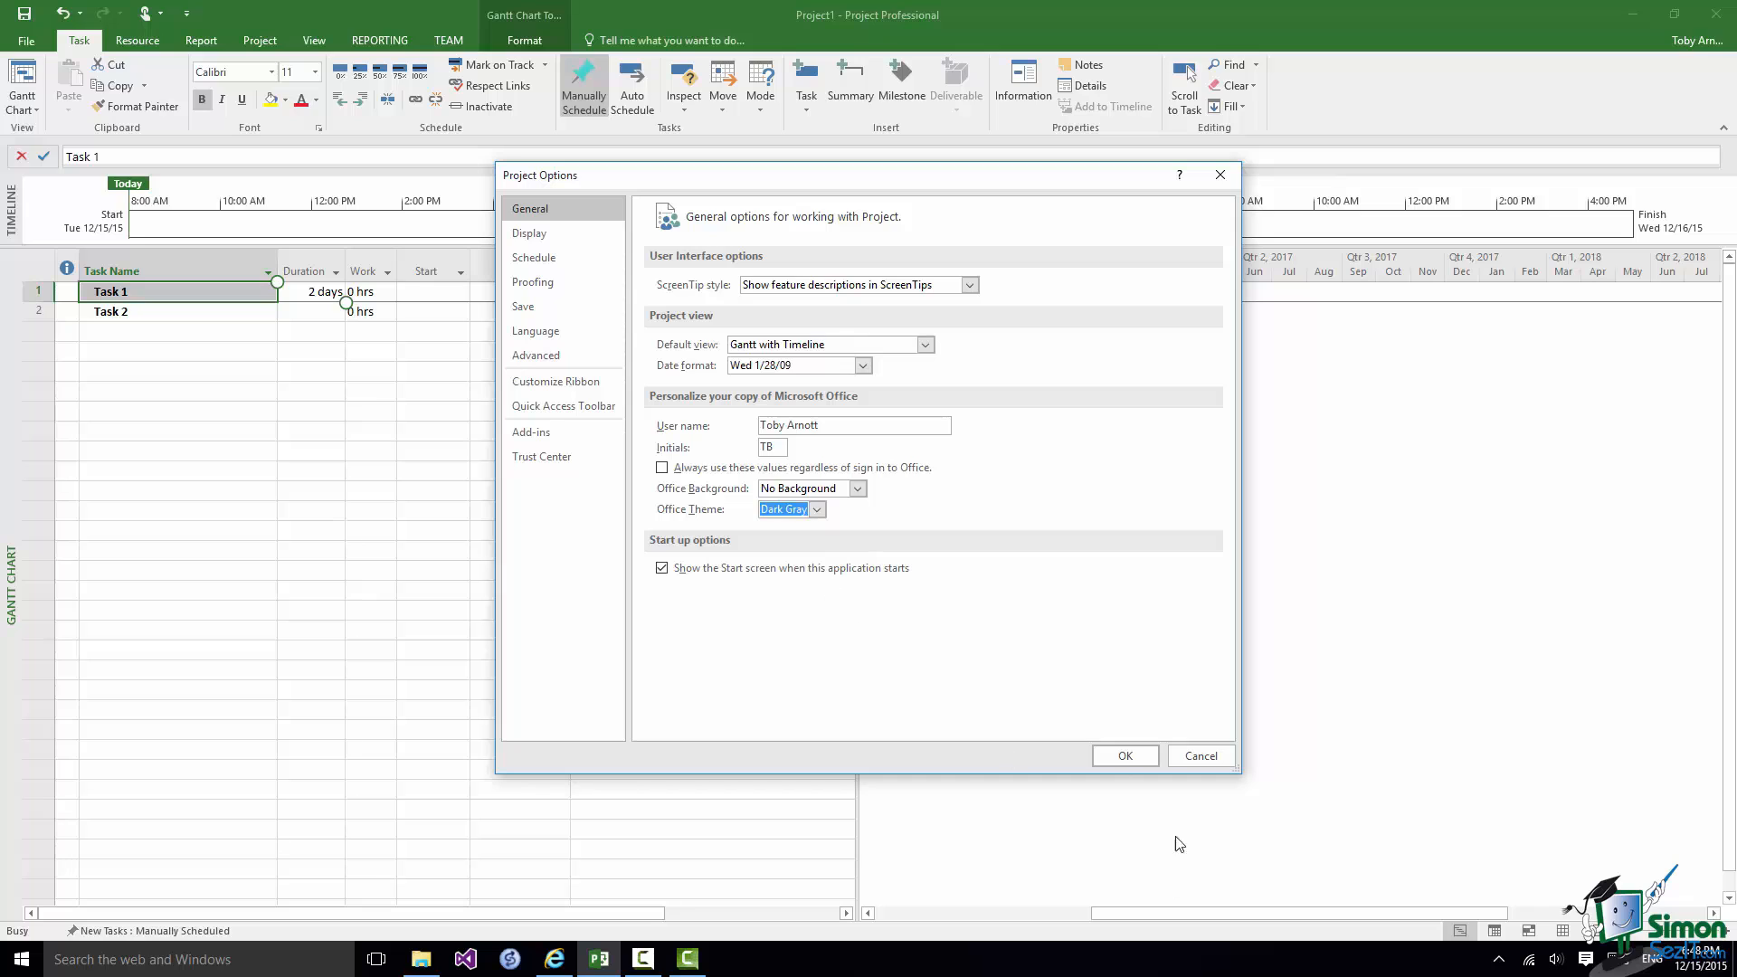
click(1129, 757)
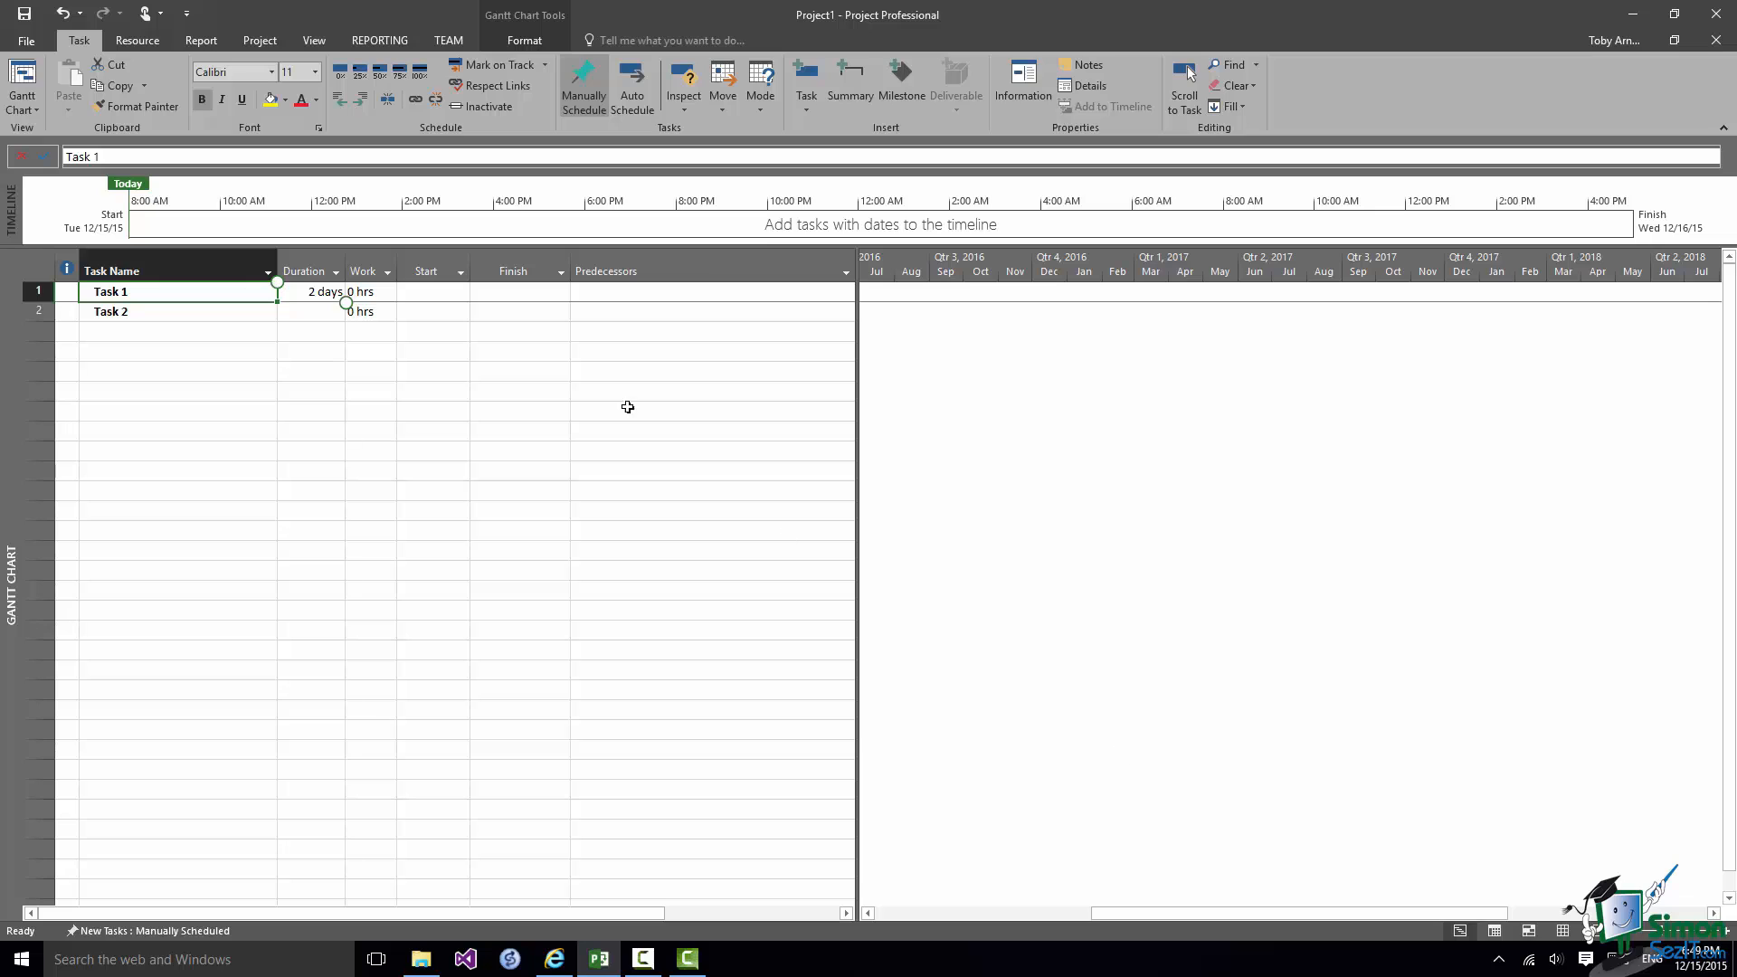
Set the Office theme back to Colorful and toggle the option that shows the Start screen at startup.
click(28, 43)
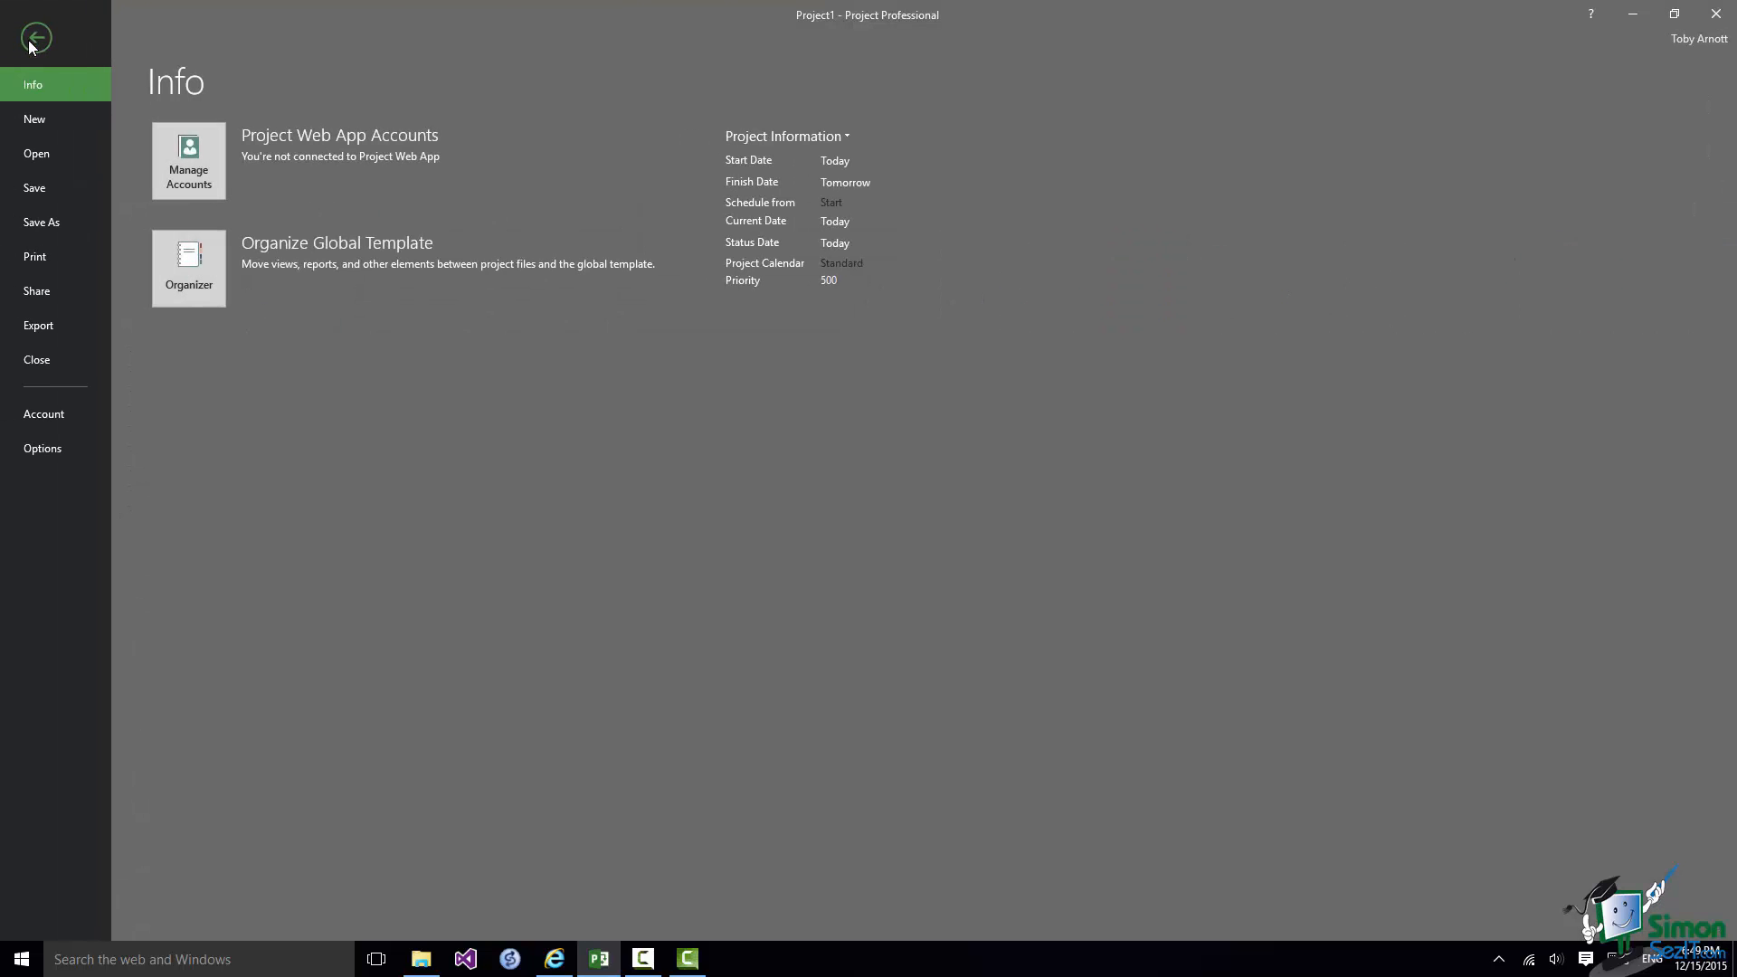
click(40, 452)
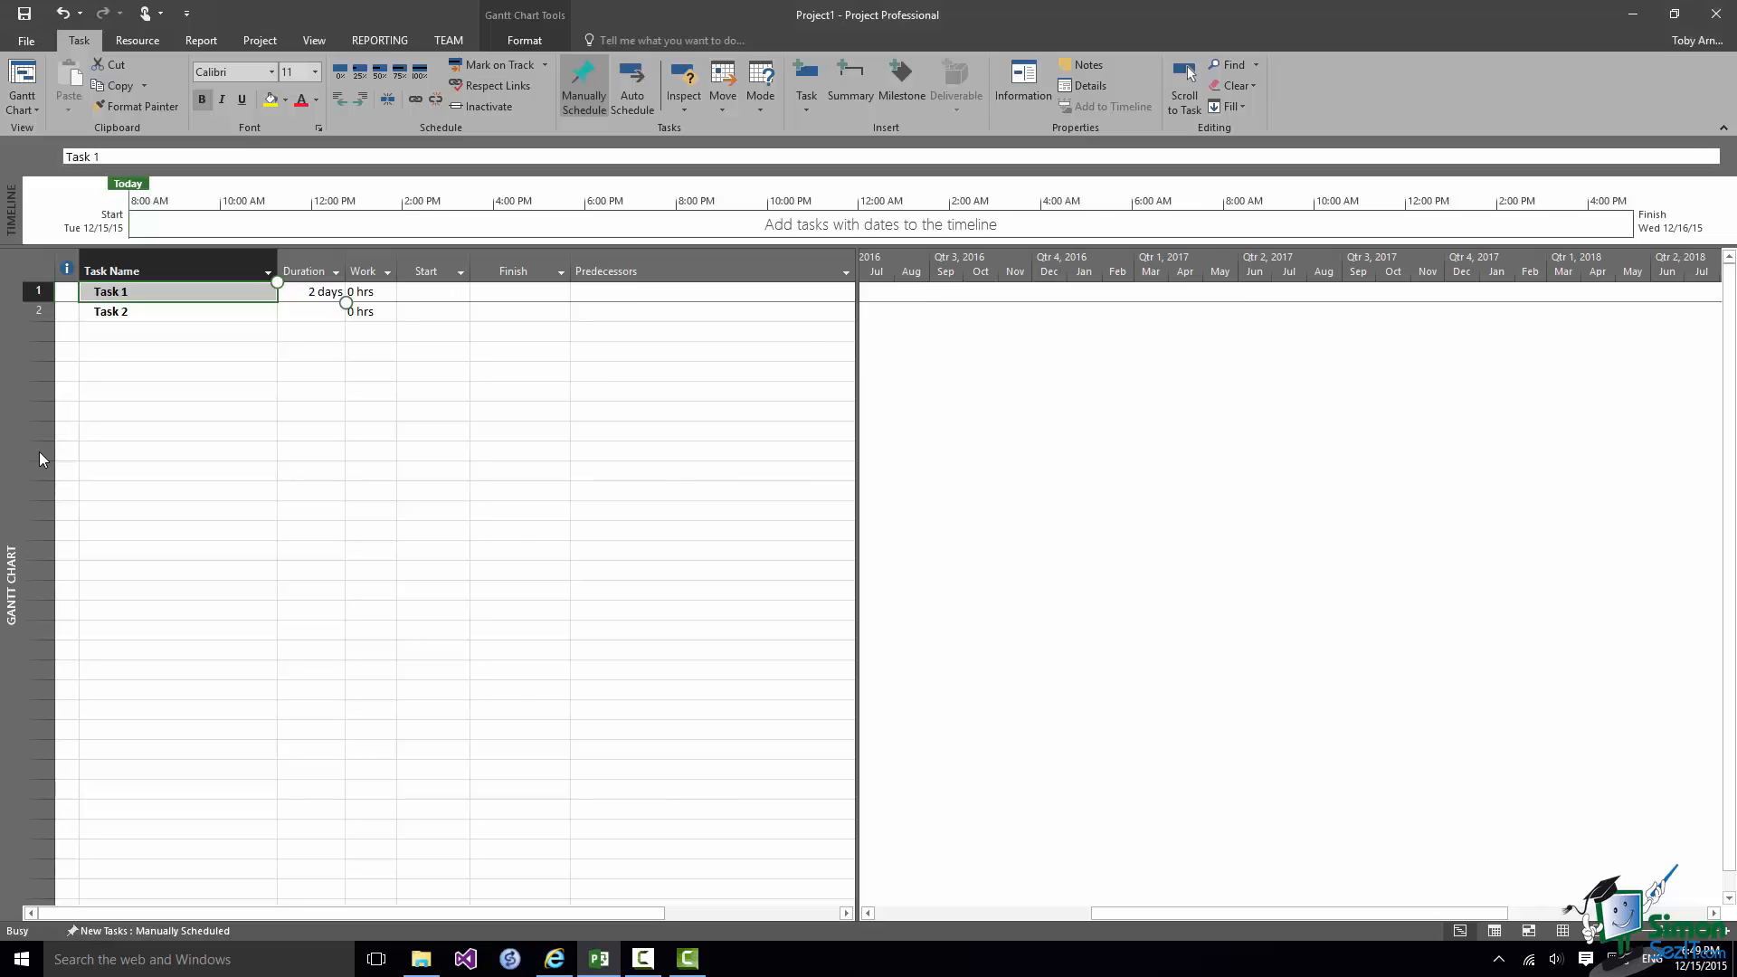
click(817, 510)
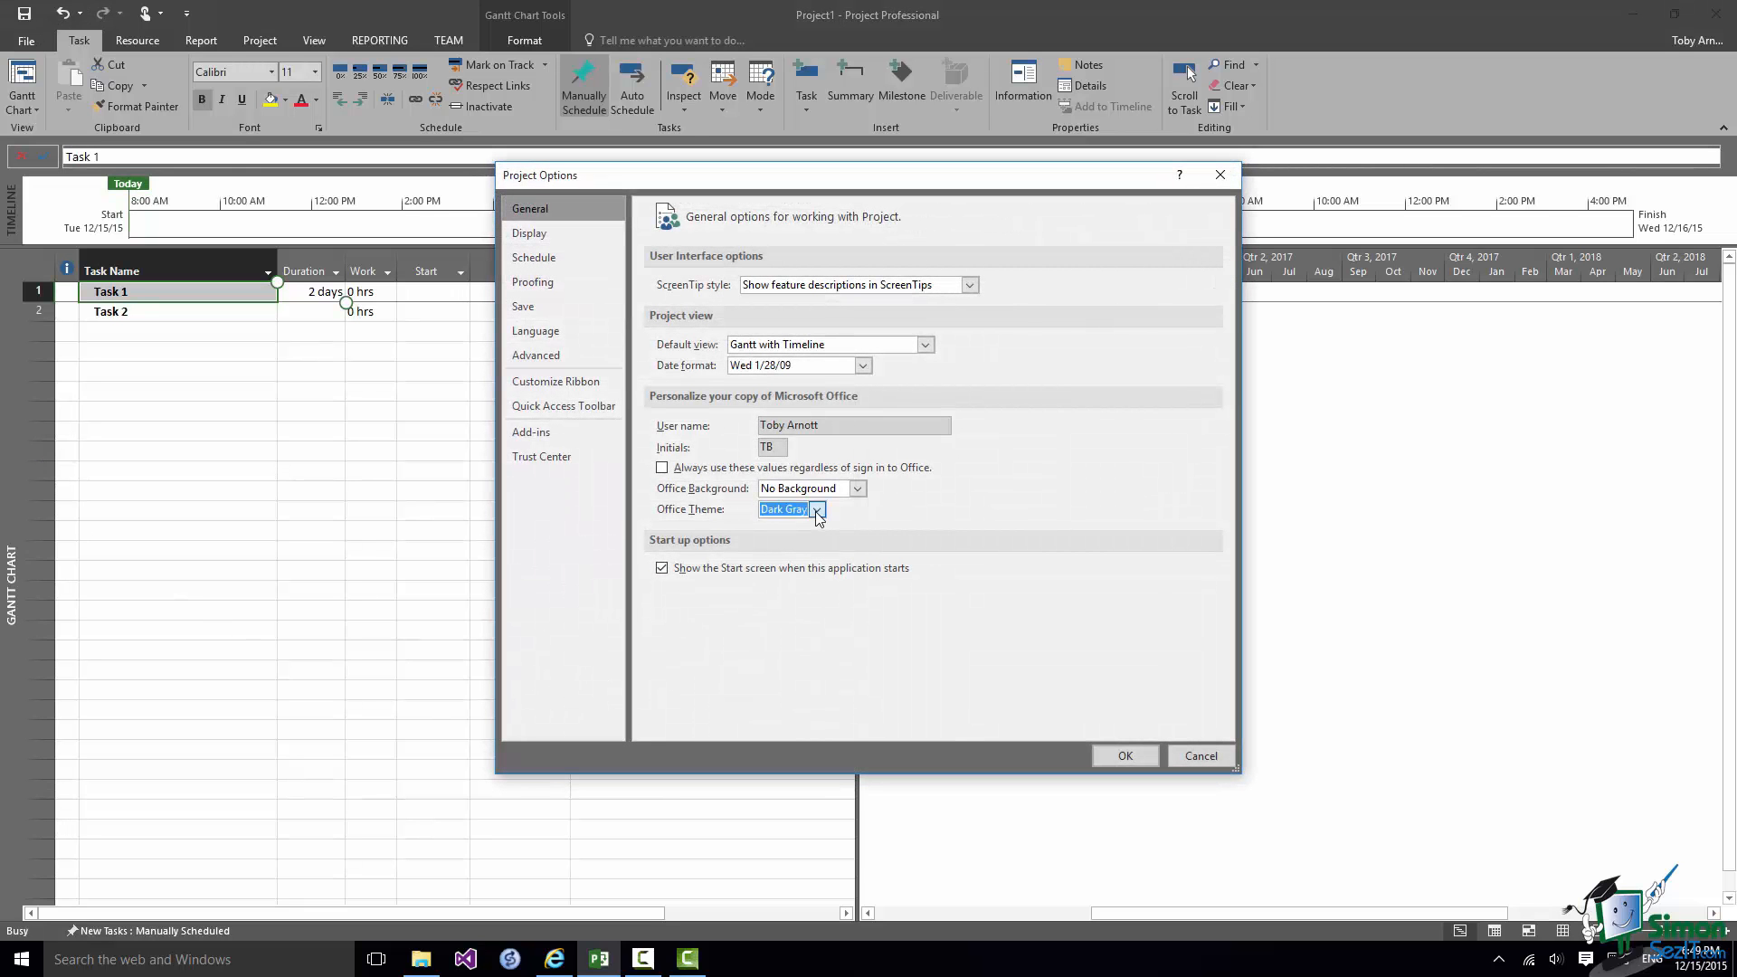
click(817, 509)
click(801, 522)
click(662, 569)
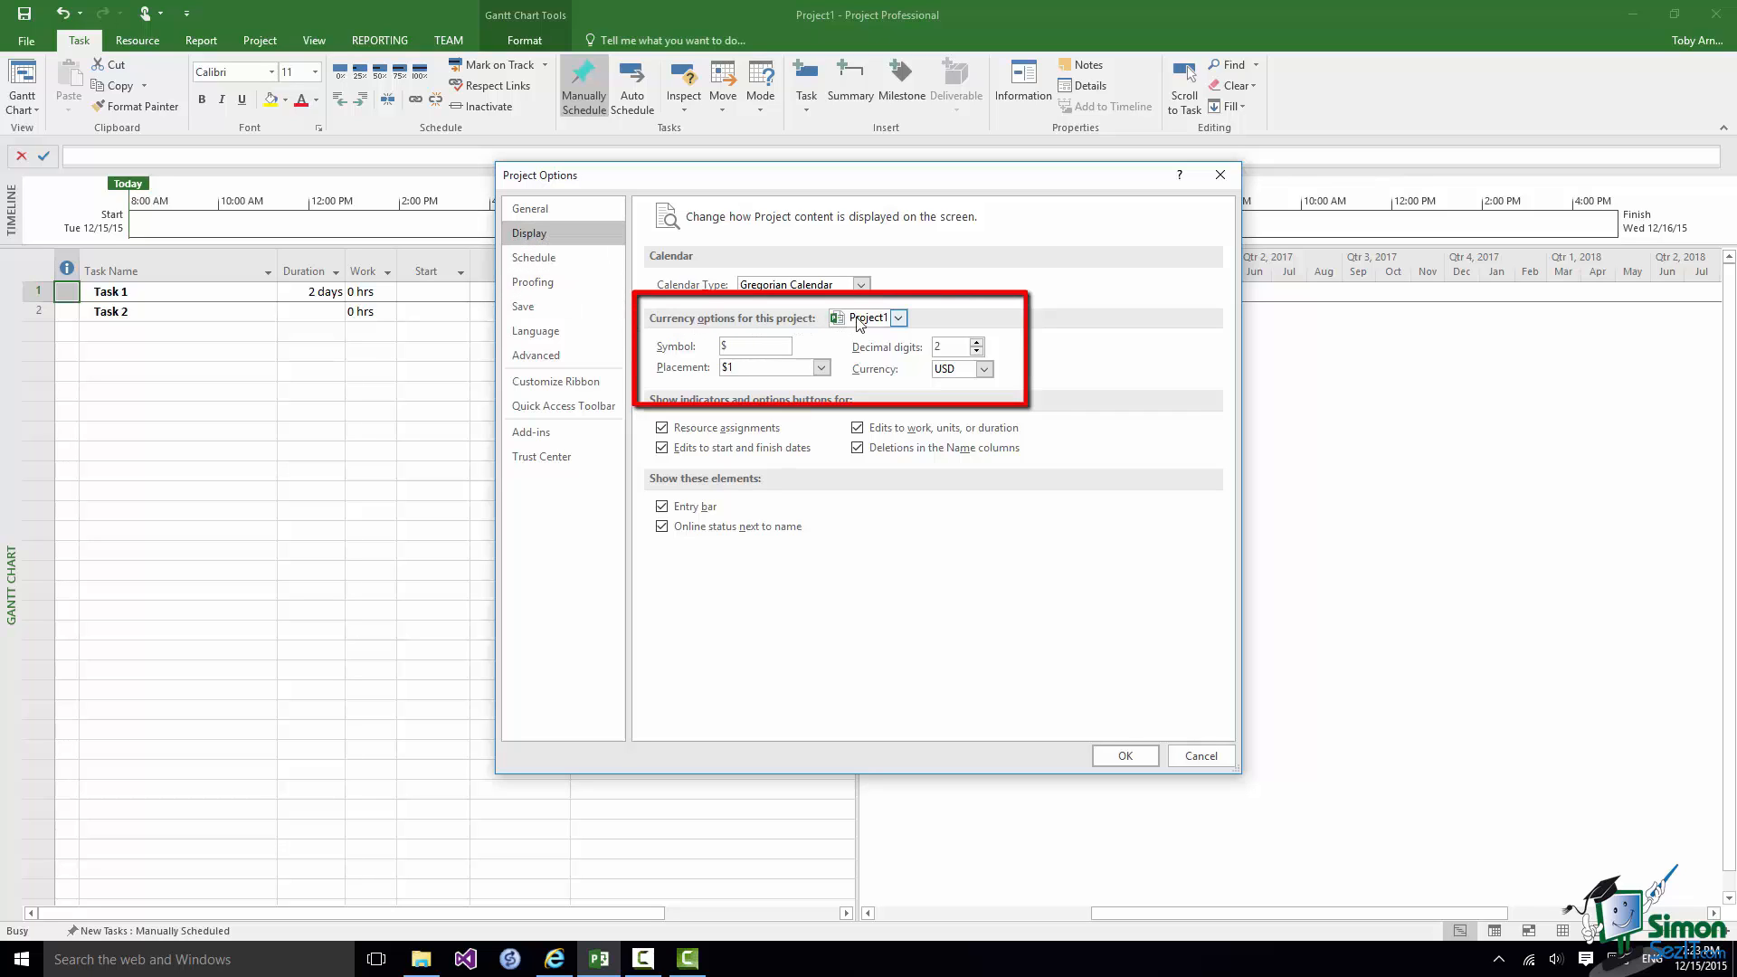
Choose Project1 for the currency options, and set new tasks created in the scheduling options to Auto Scheduled.
click(900, 319)
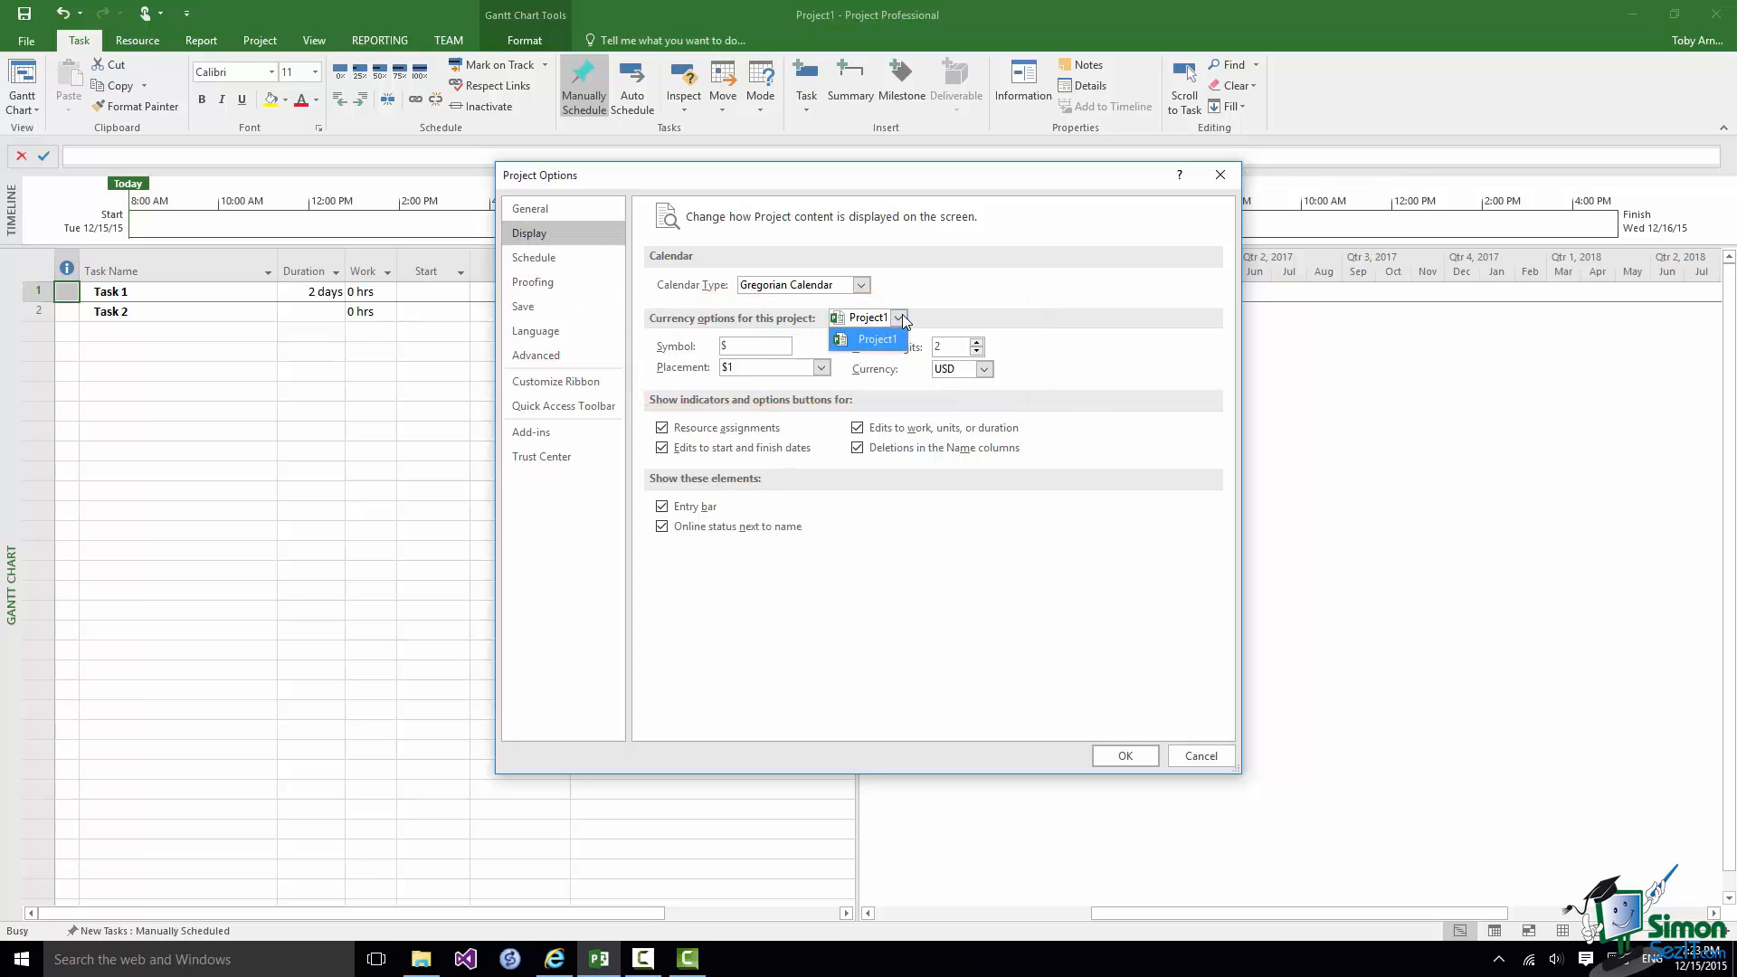
click(892, 342)
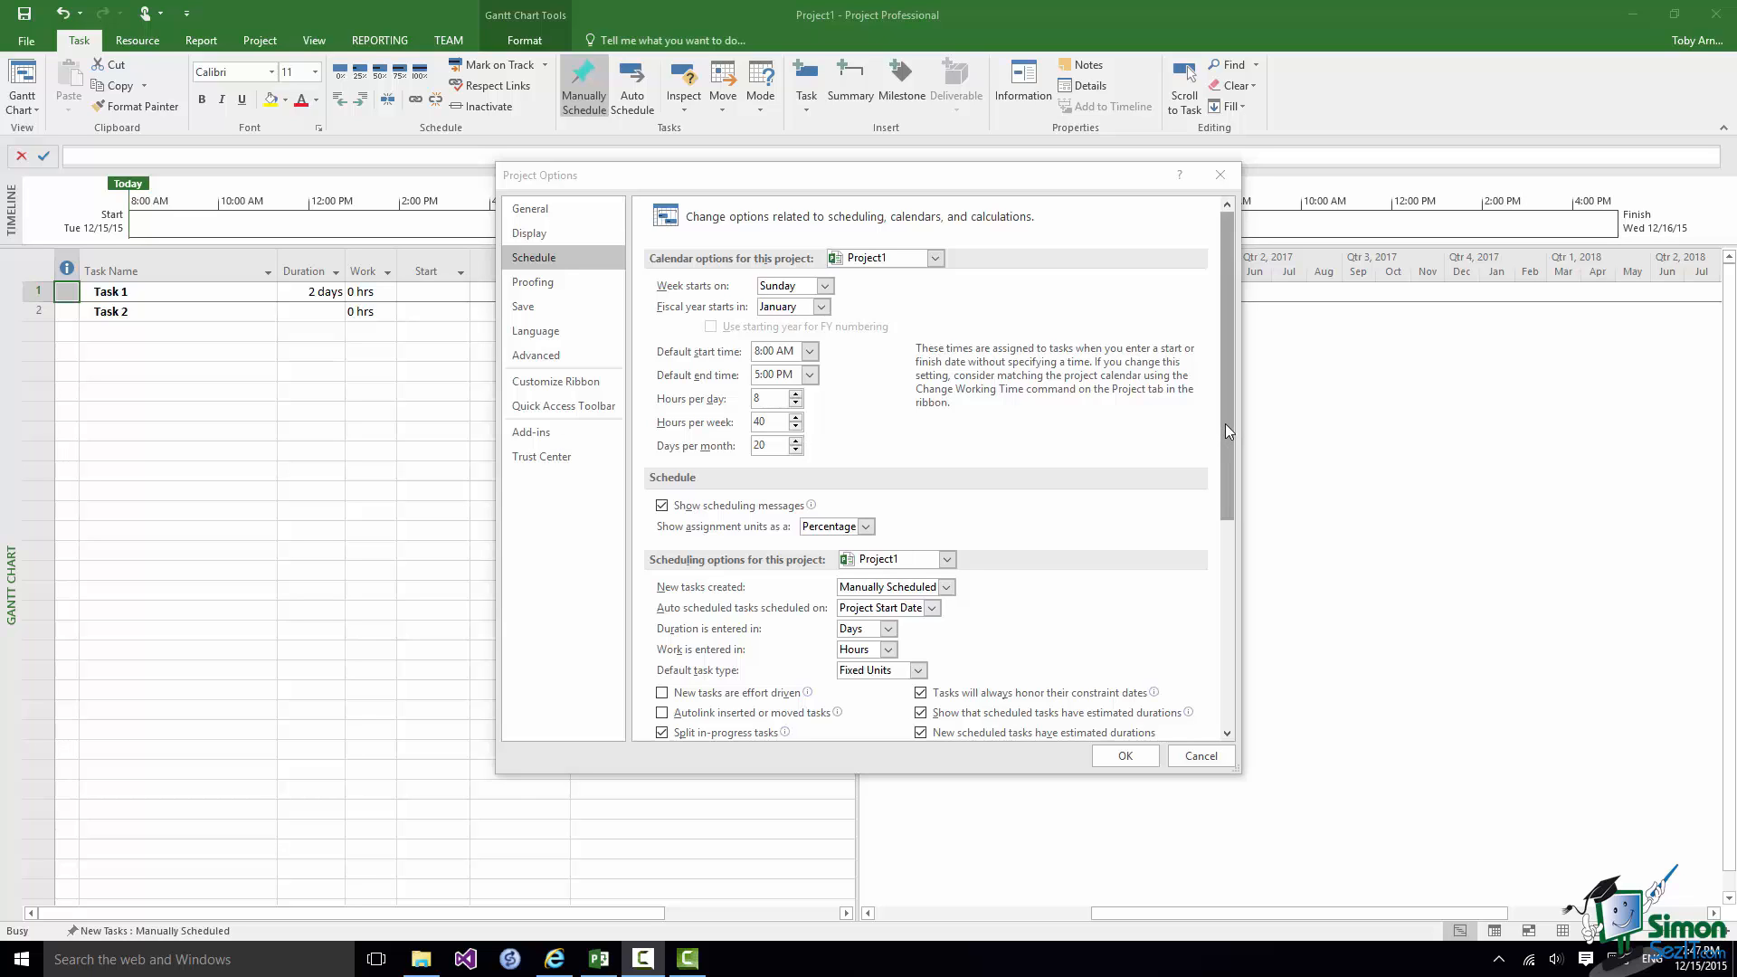
drag(1225, 423, 1226, 610)
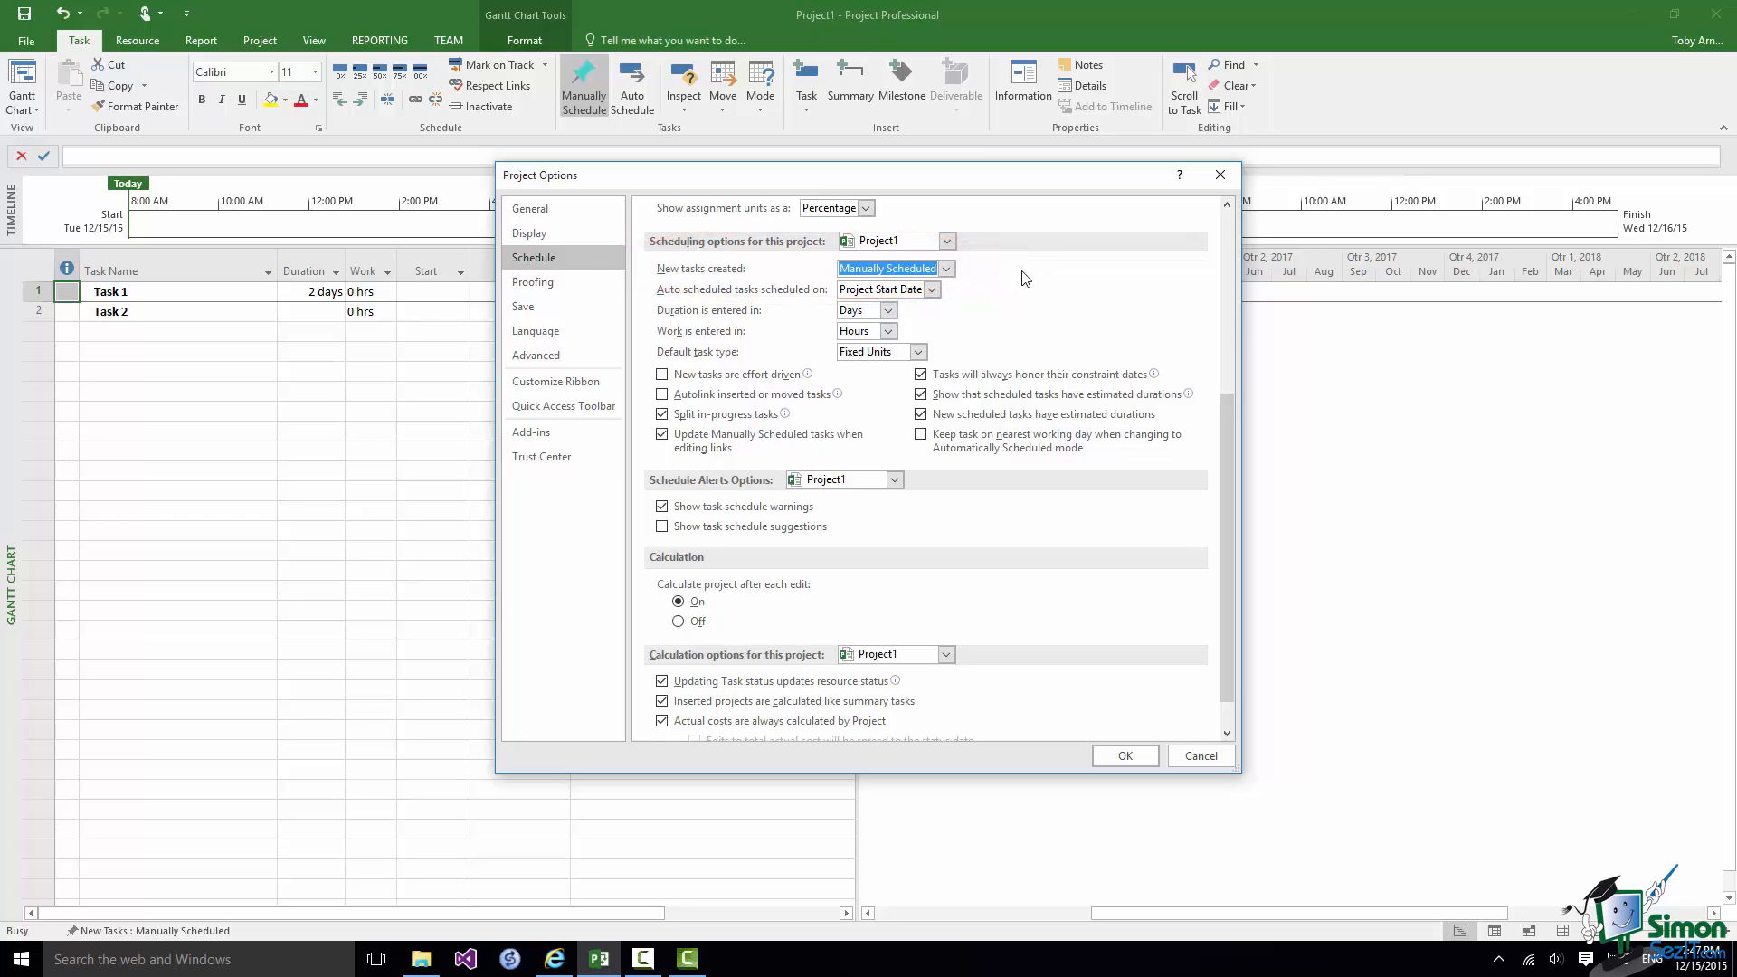
click(947, 269)
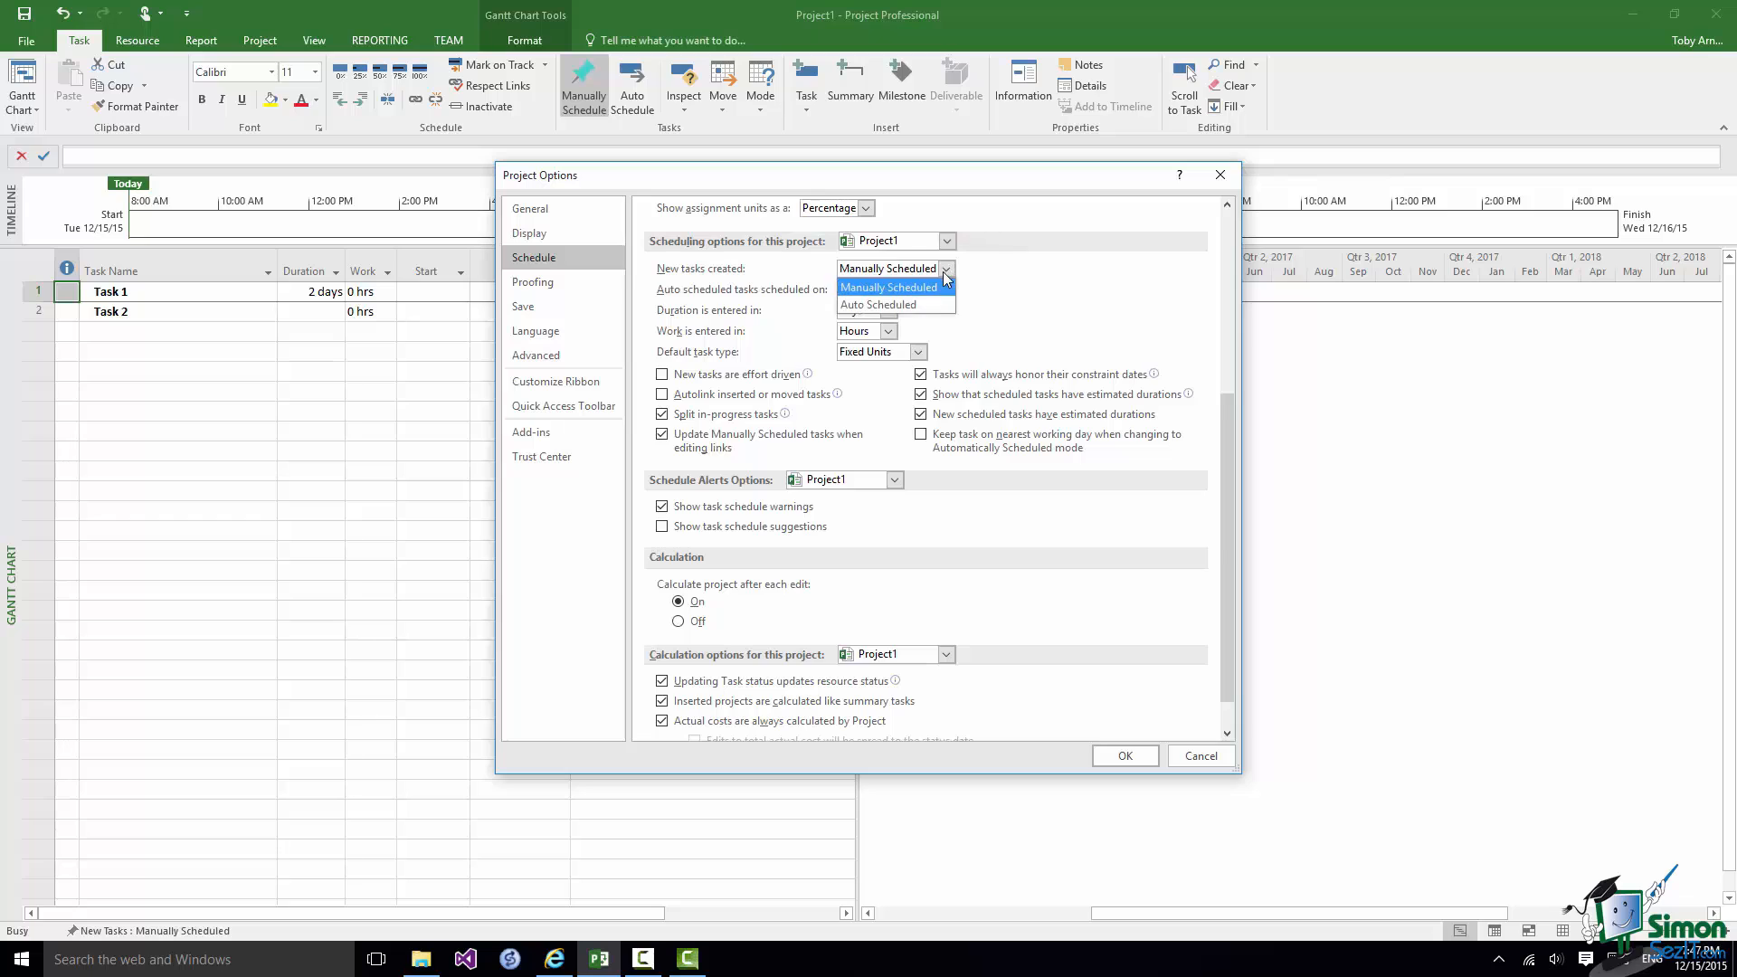
click(914, 302)
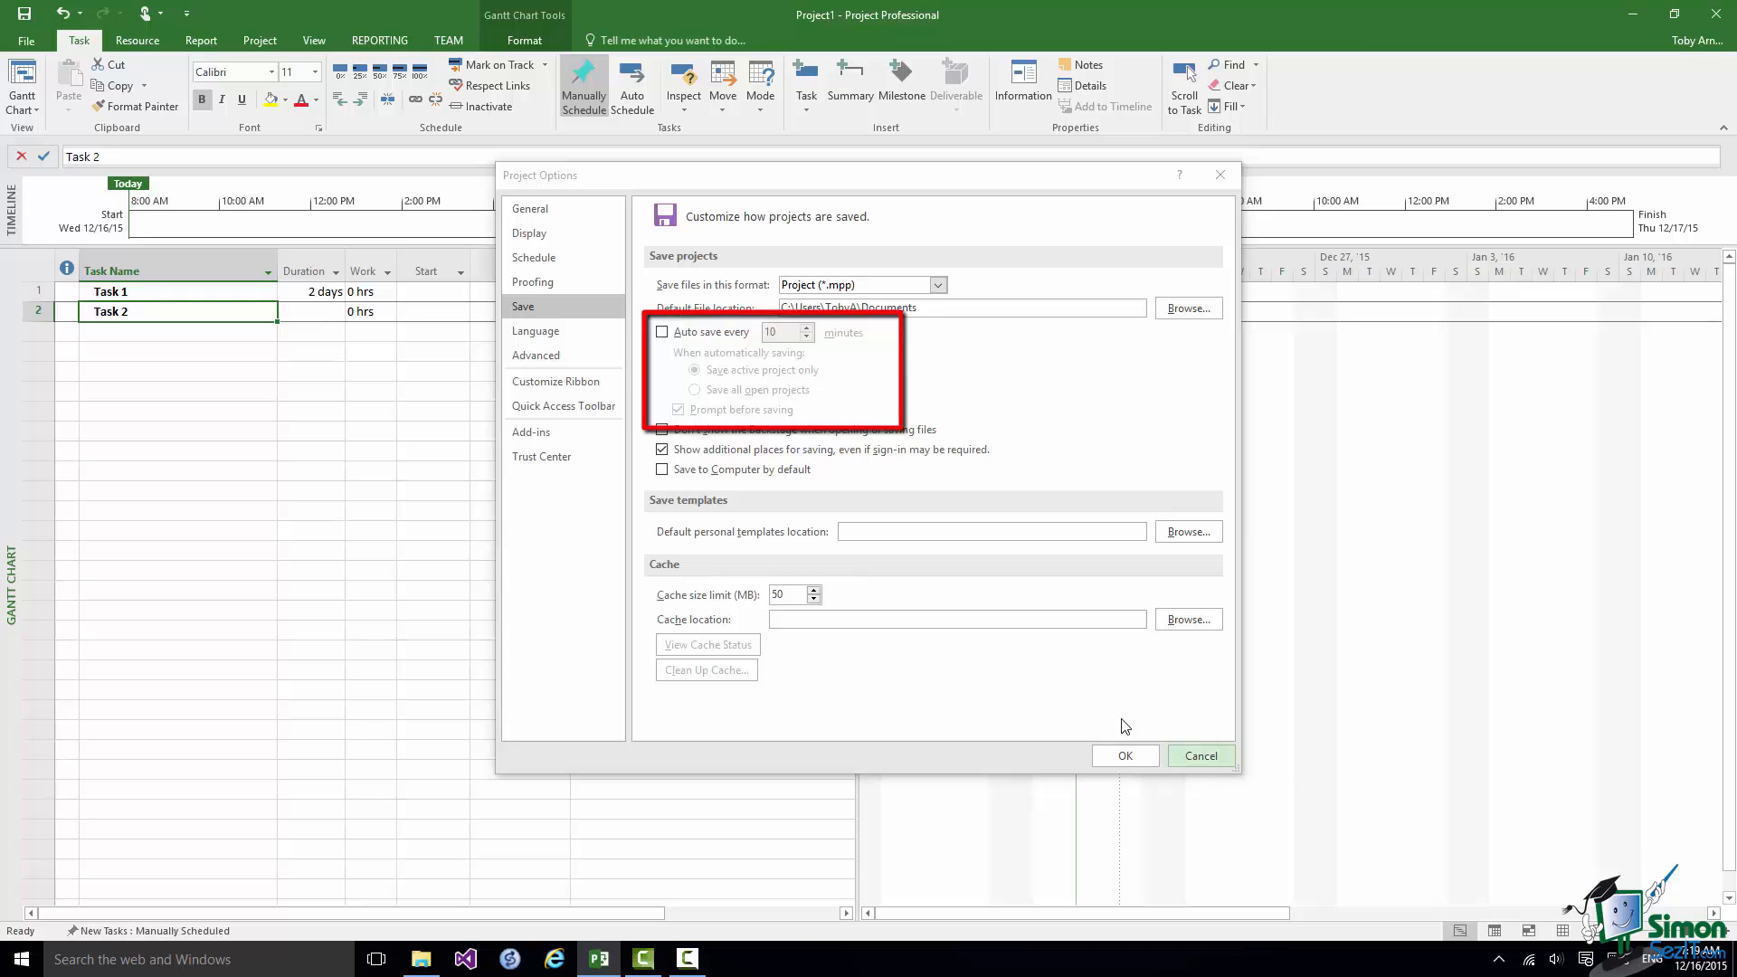
Enable auto save every 10 minutes in the save options and browse the additional editing languages in the language preferences.
click(662, 333)
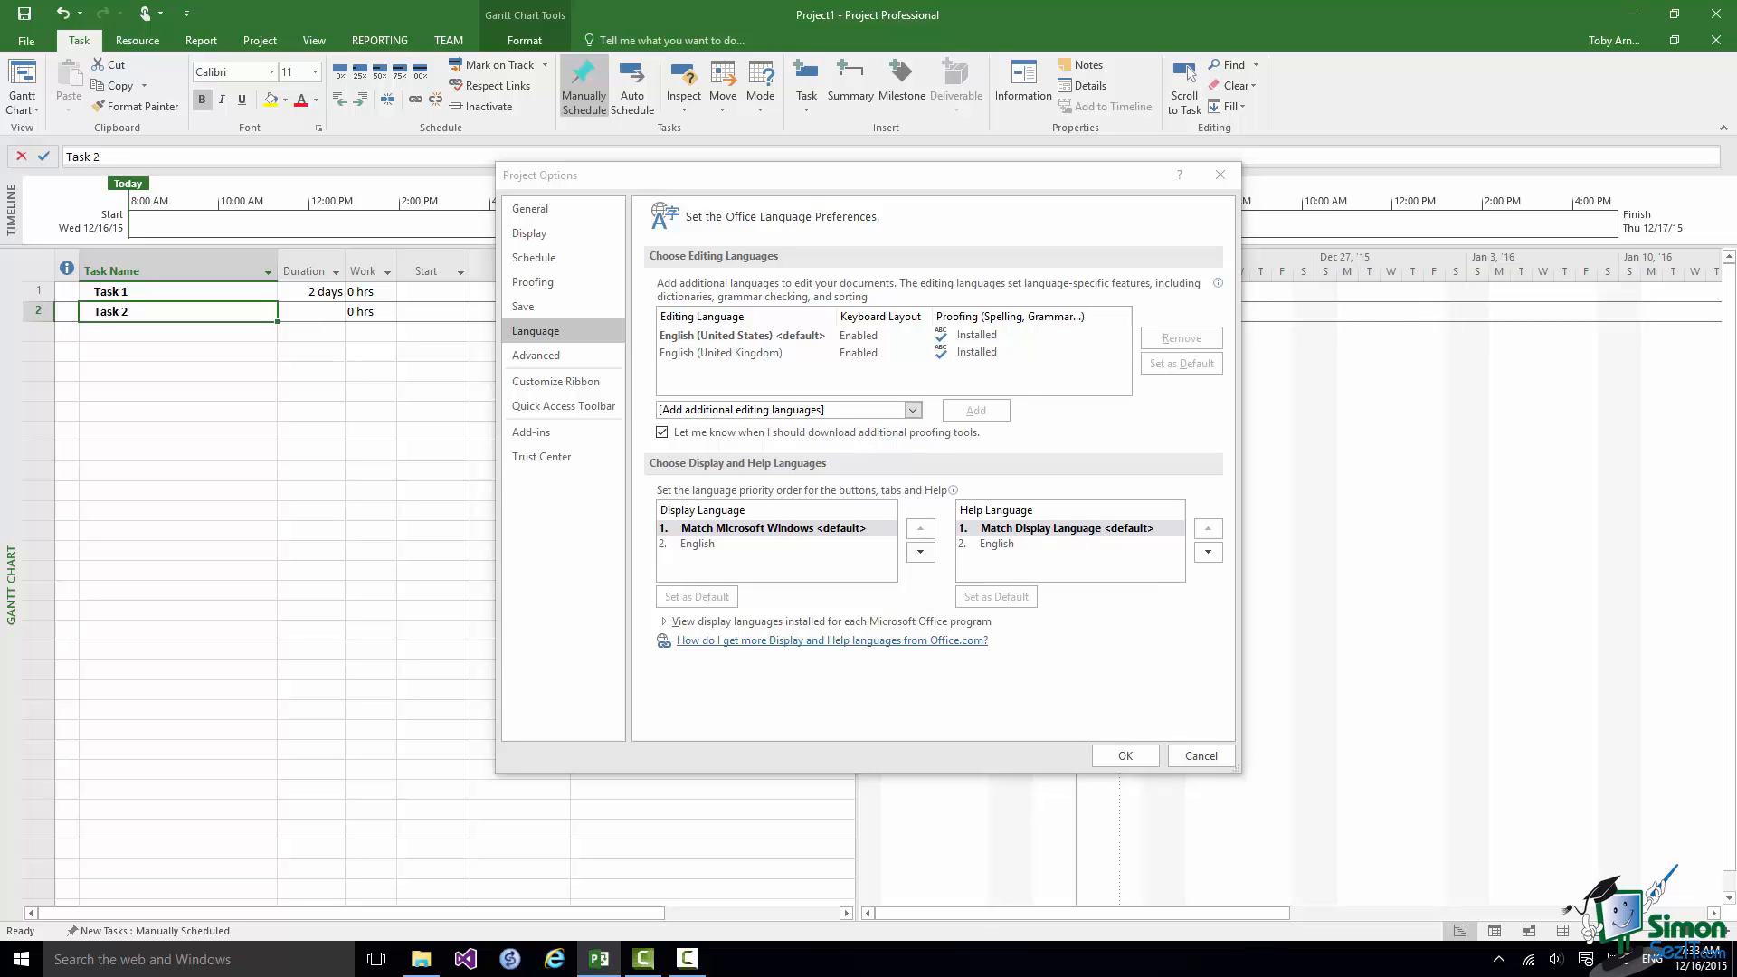
click(916, 411)
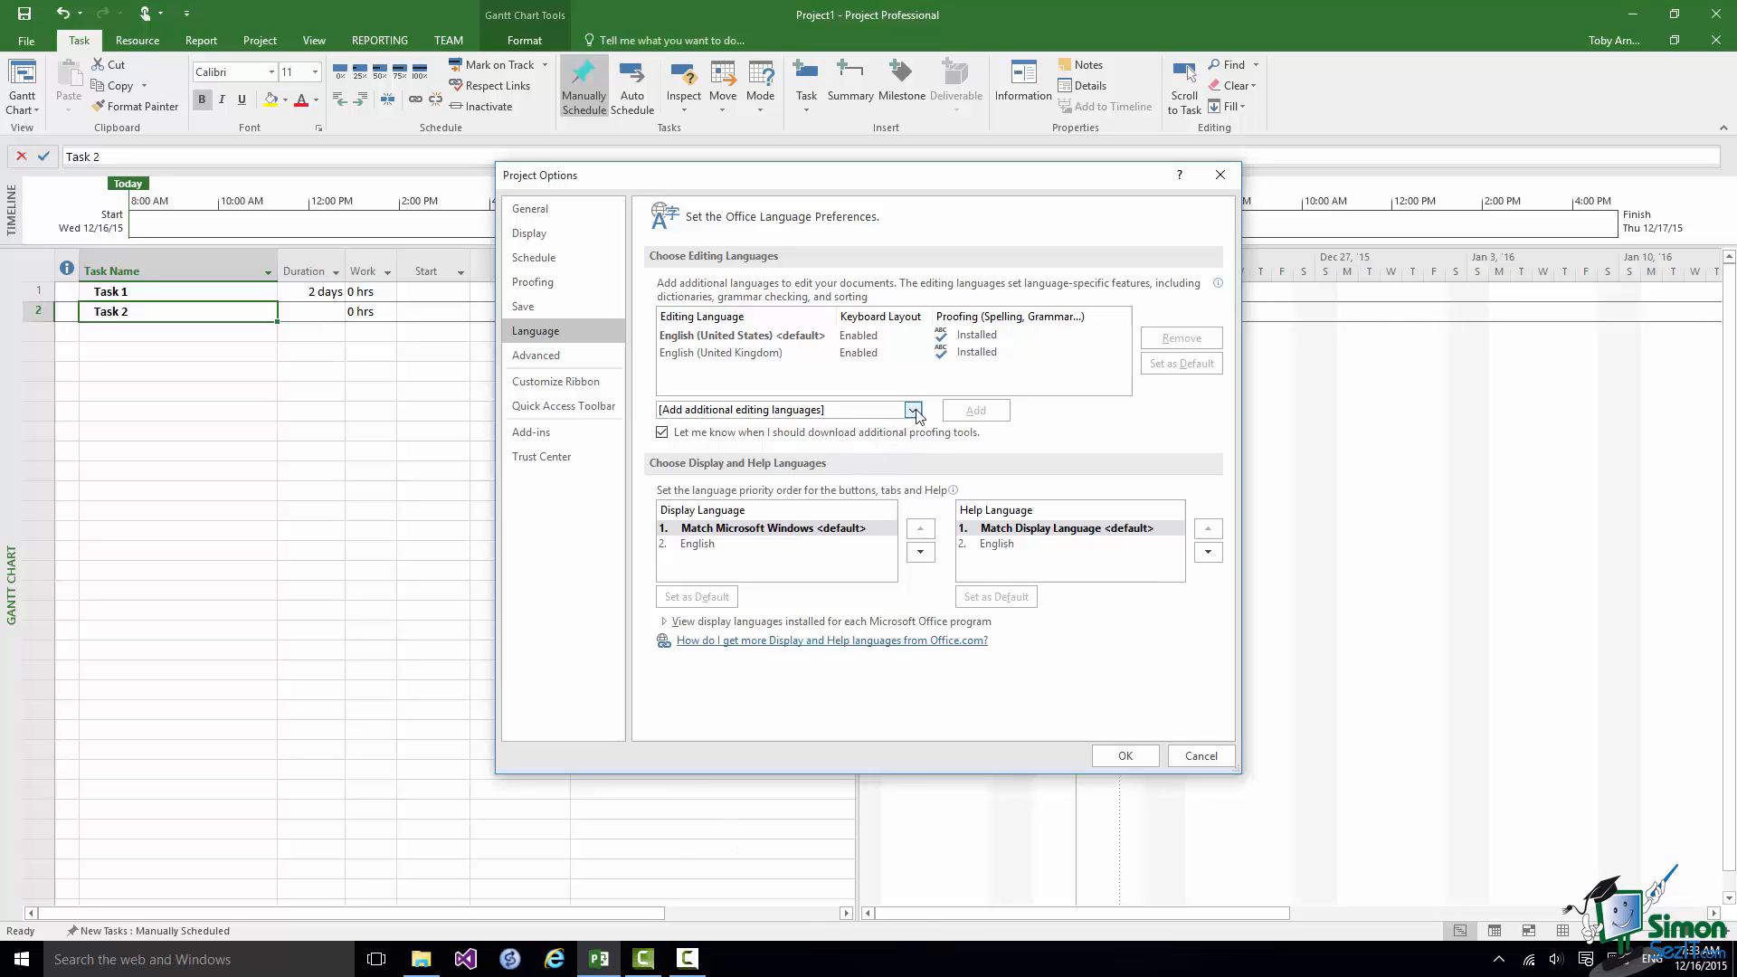
click(915, 410)
drag(914, 461, 919, 591)
click(1073, 435)
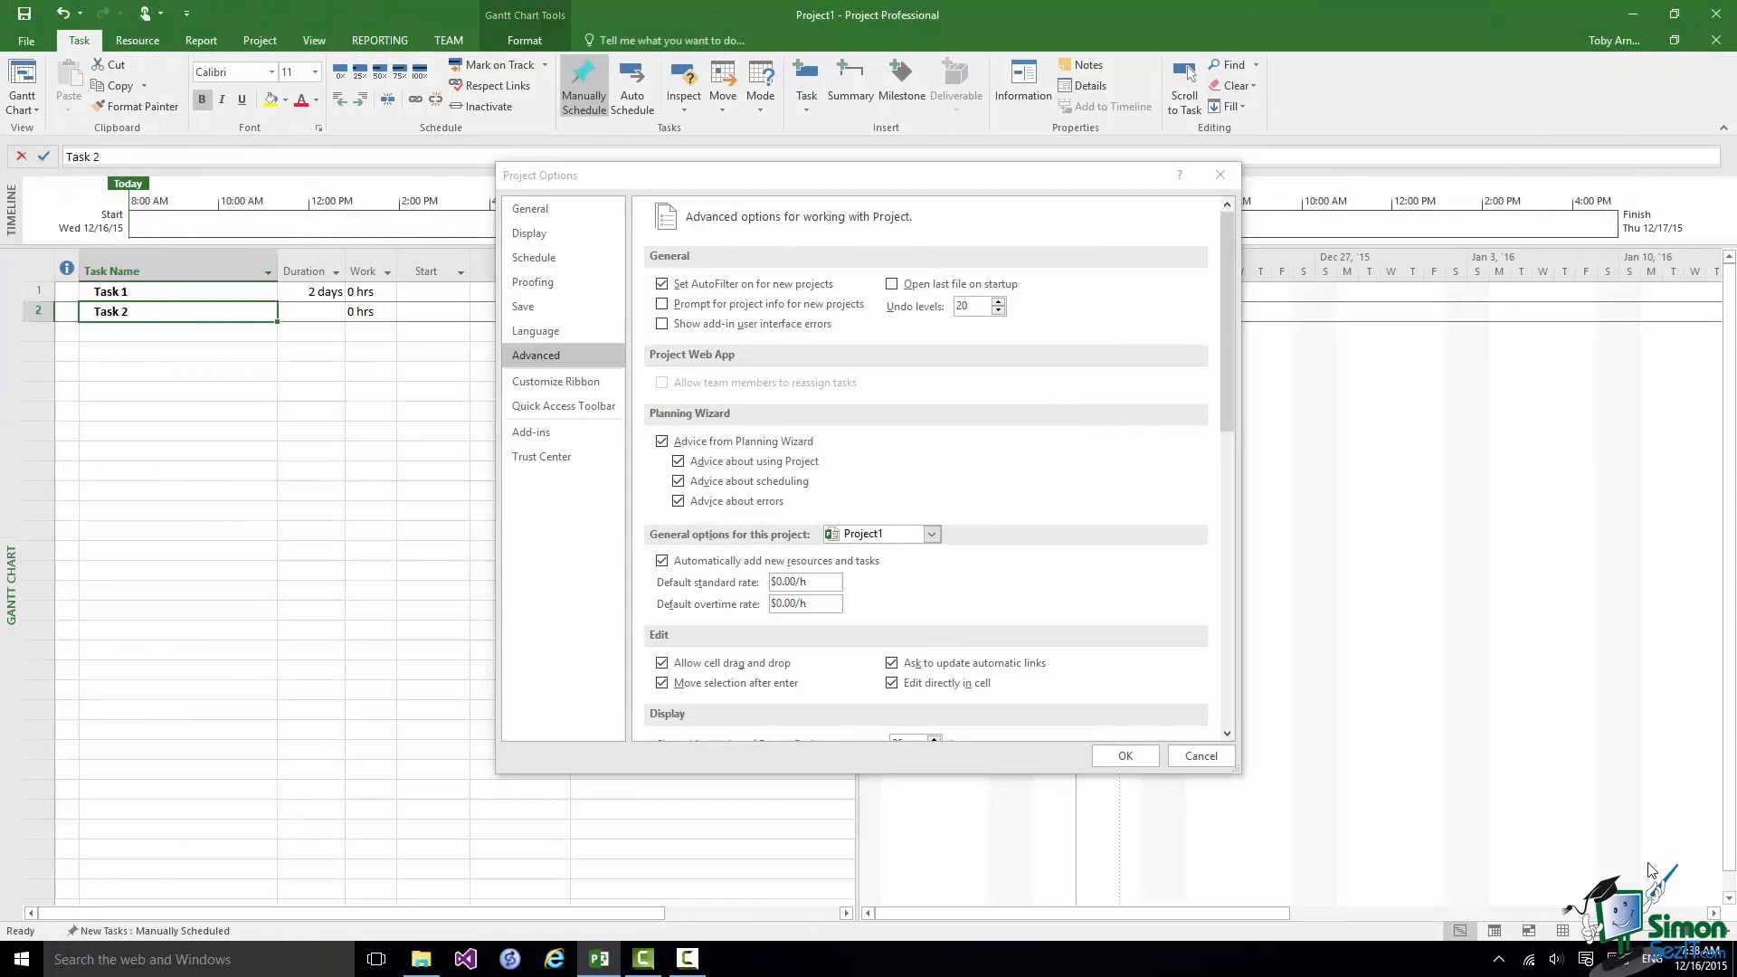
Review the advanced project options and the customization settings for the ribbon and Quick Access Toolbar.
click(551, 353)
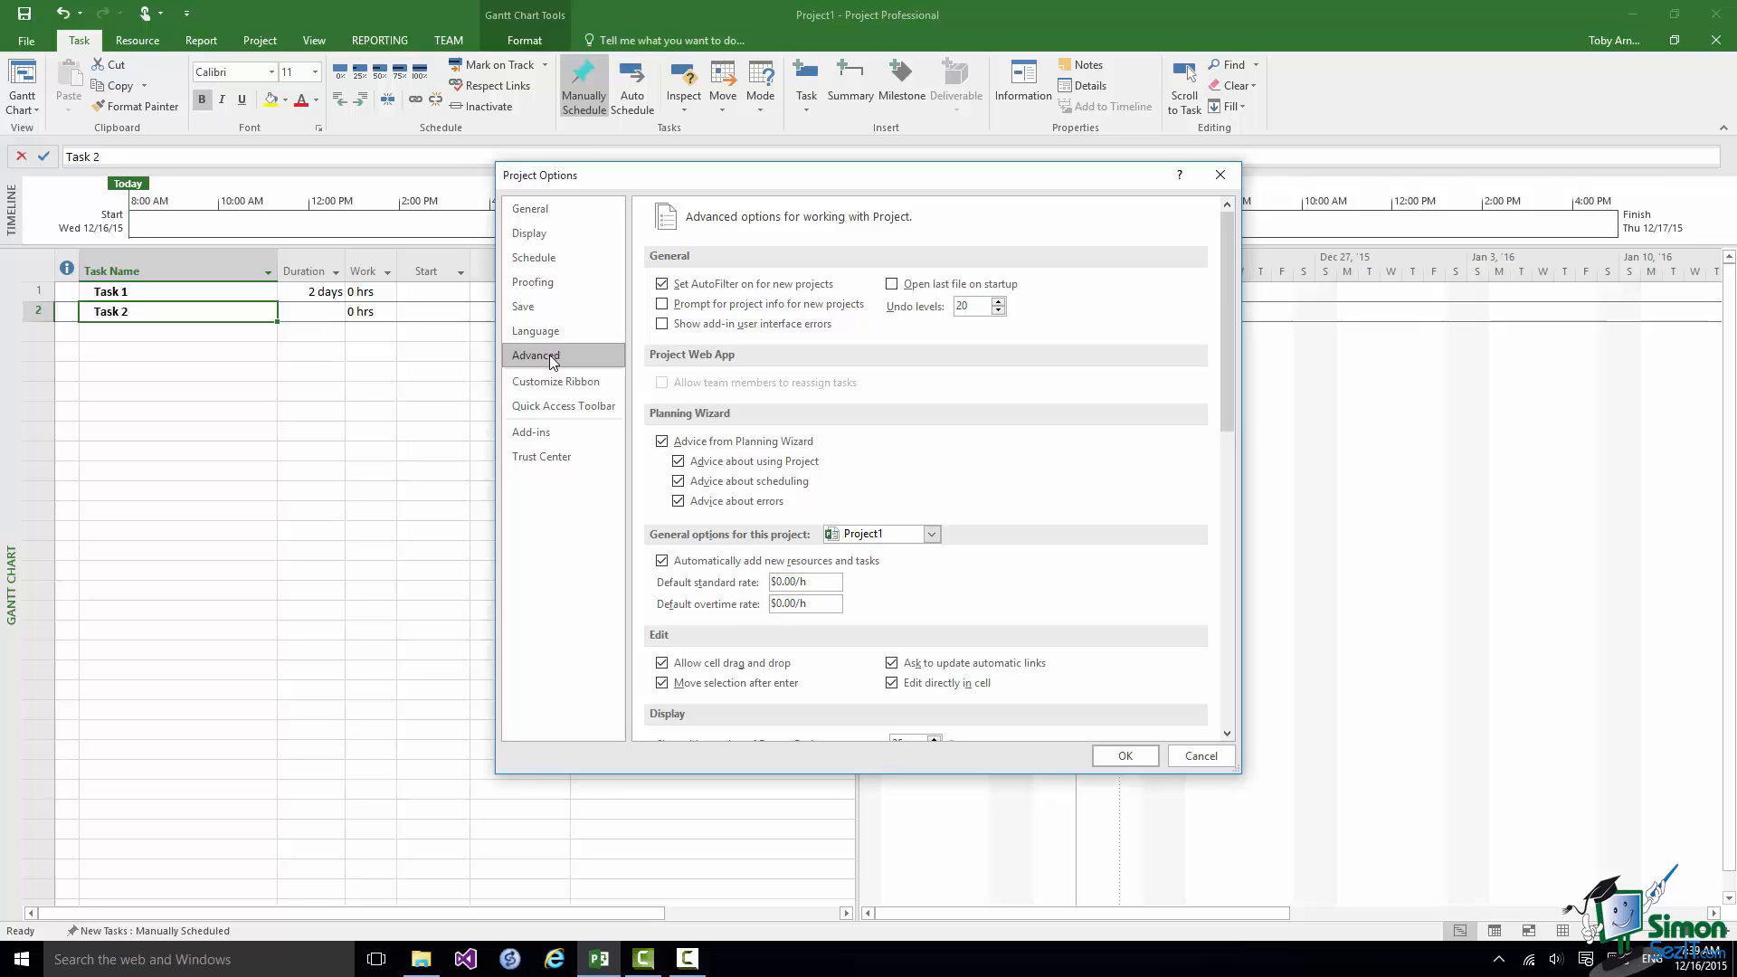
click(550, 382)
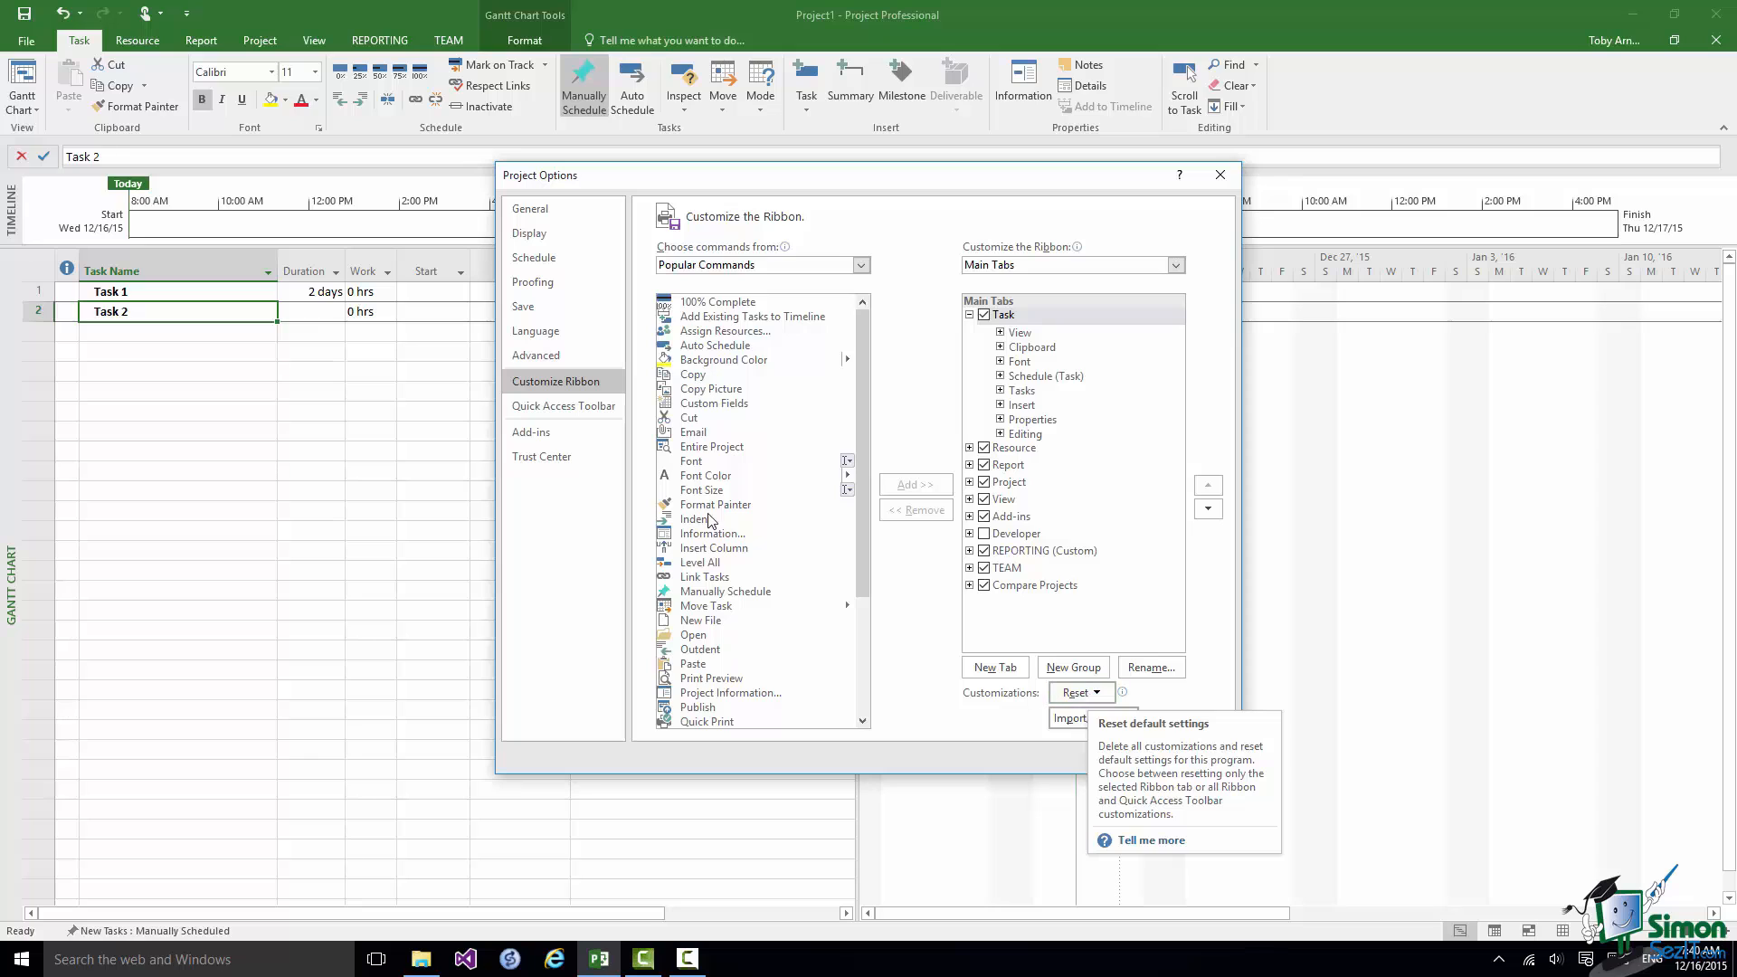
click(550, 409)
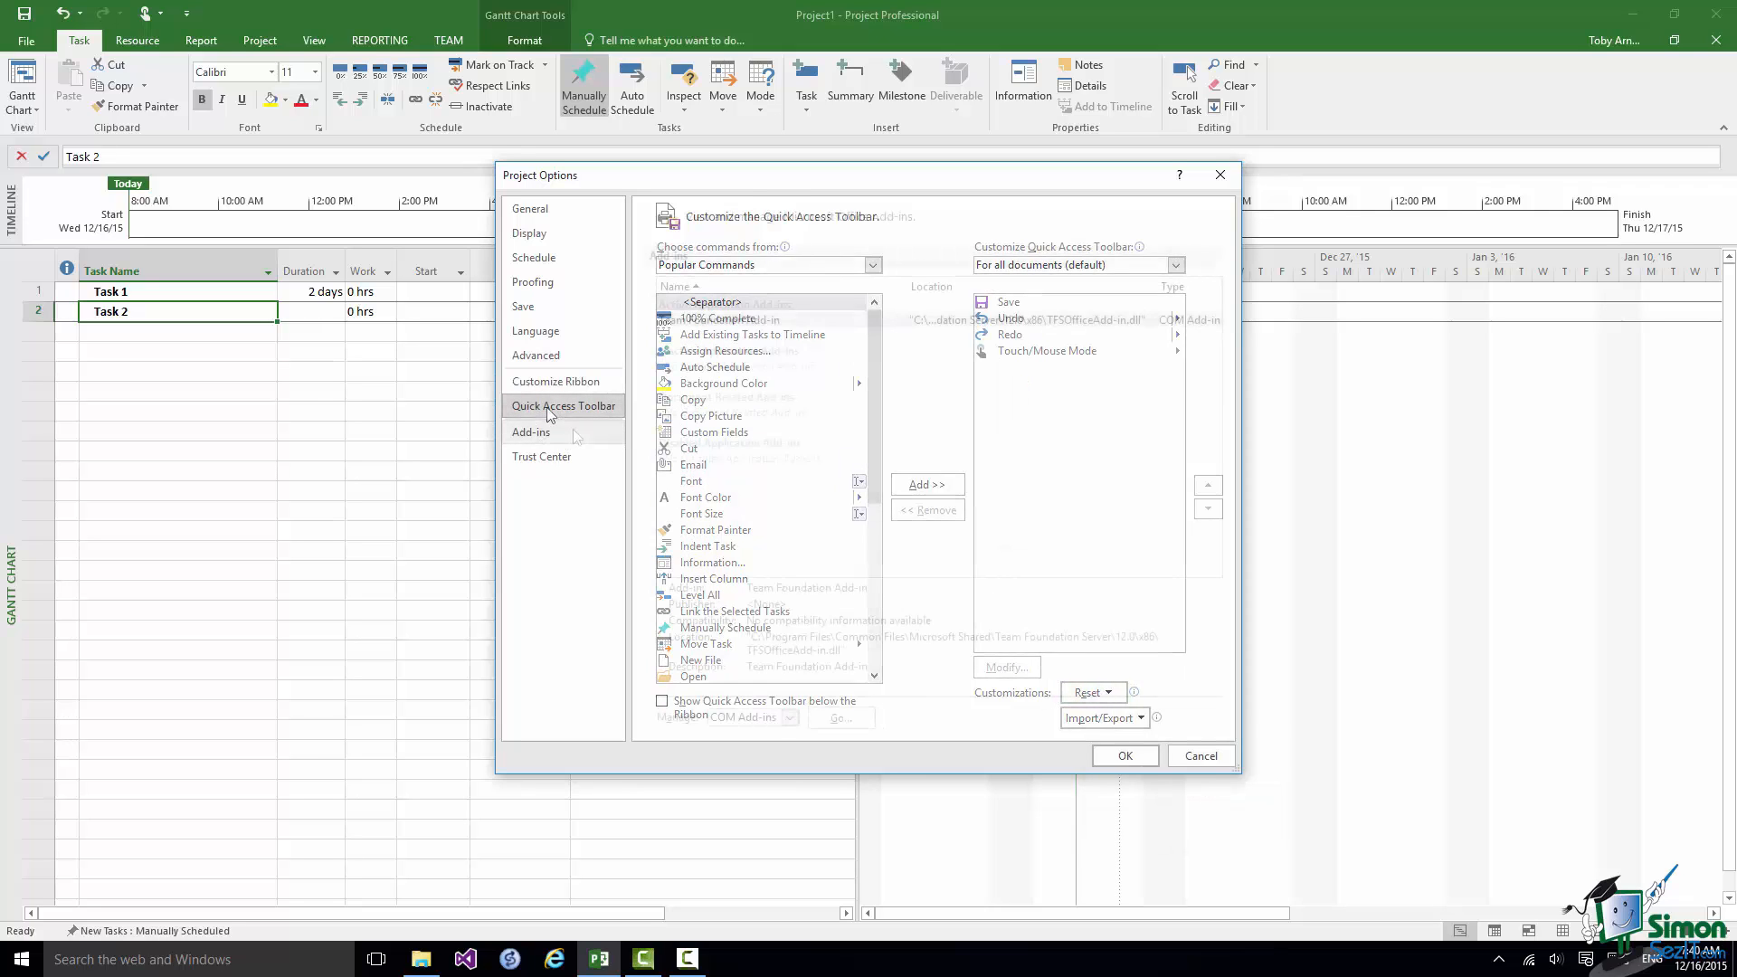
Review the Office add-ins page and open the Trust Center settings to view the macro settings.
click(573, 432)
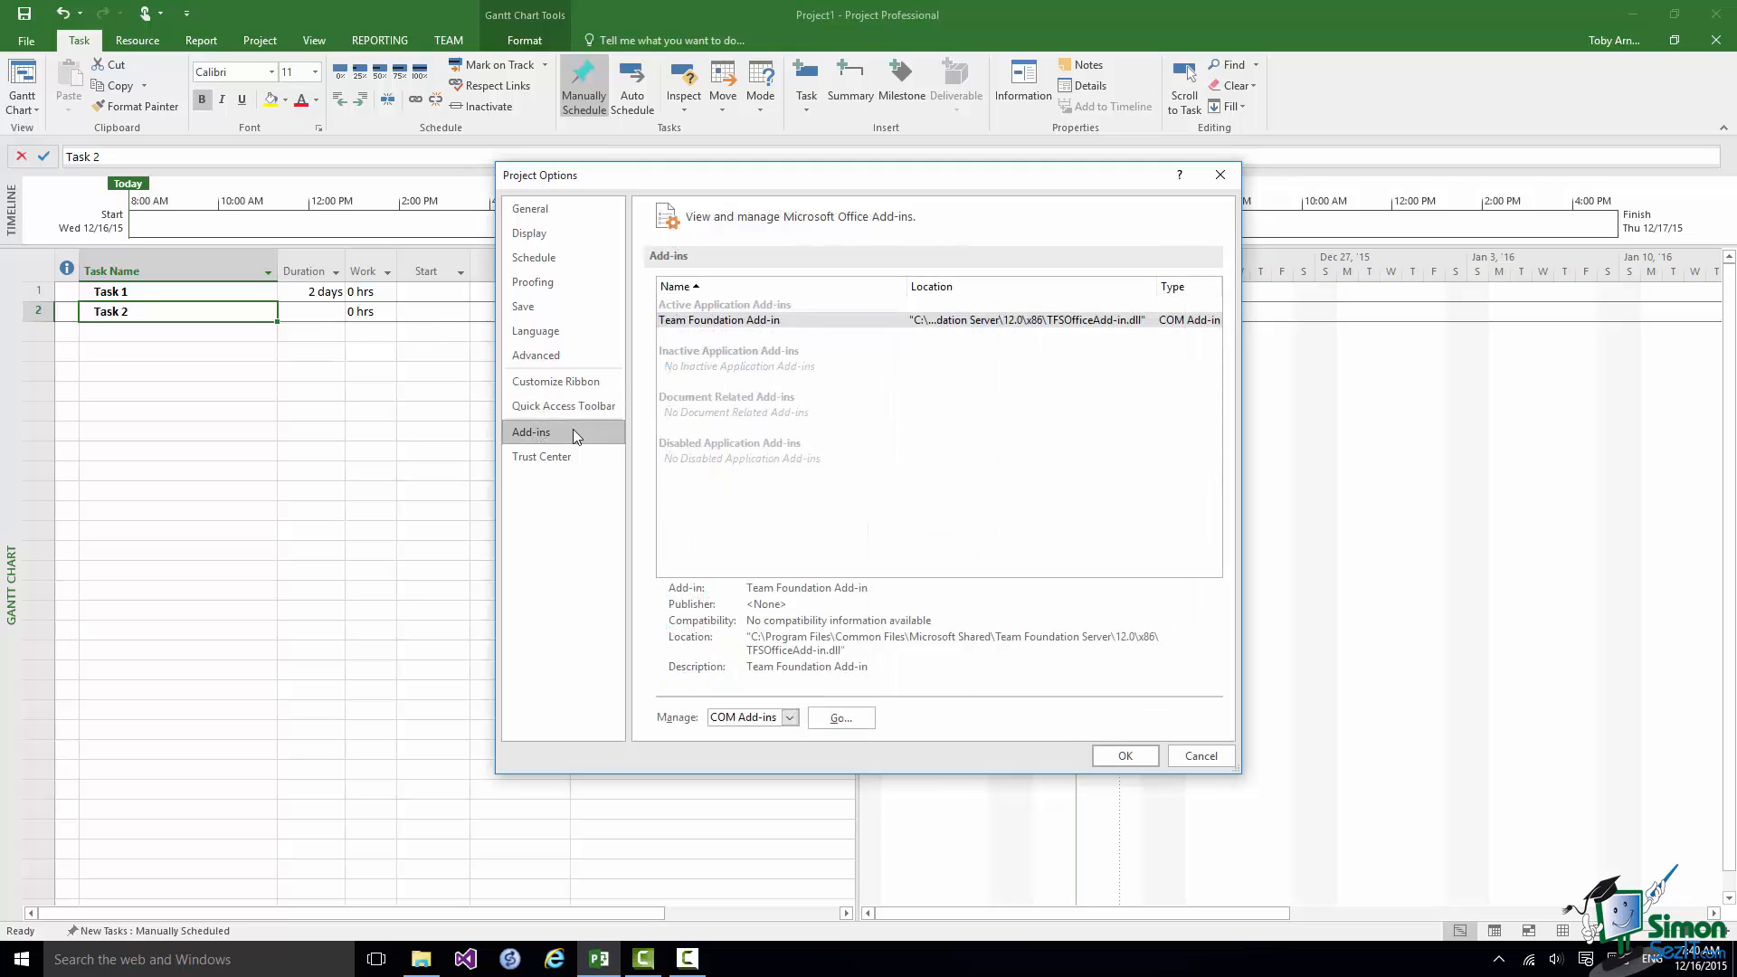
click(562, 459)
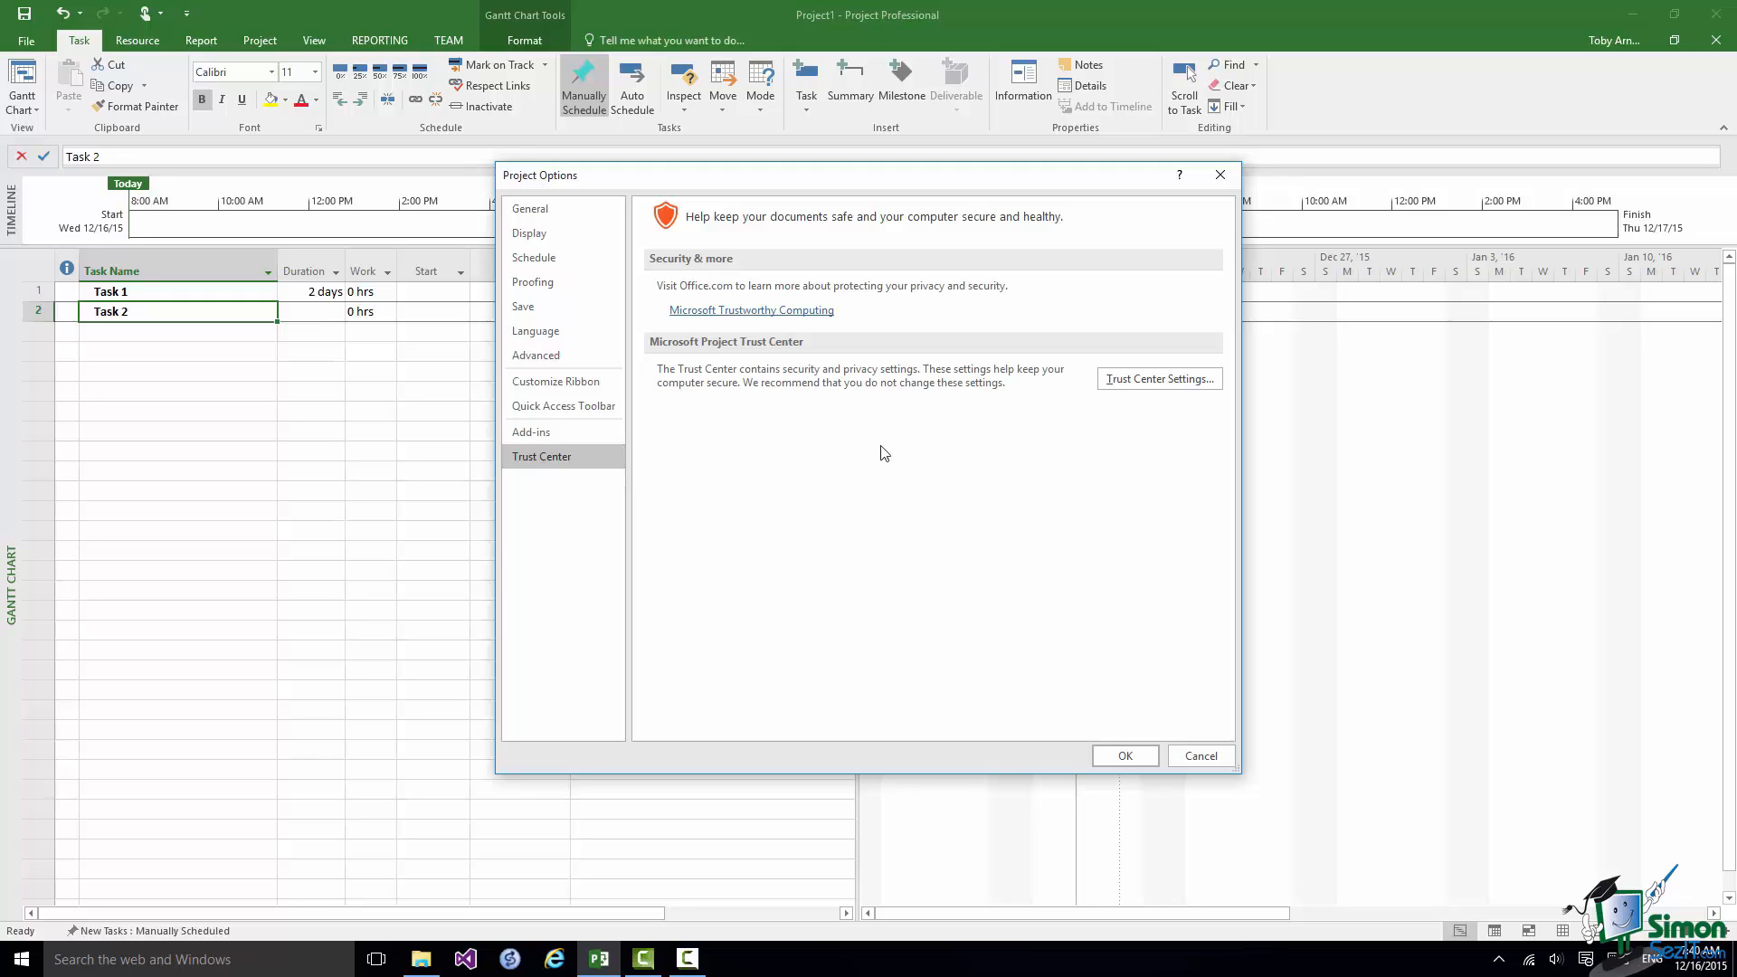
click(1160, 379)
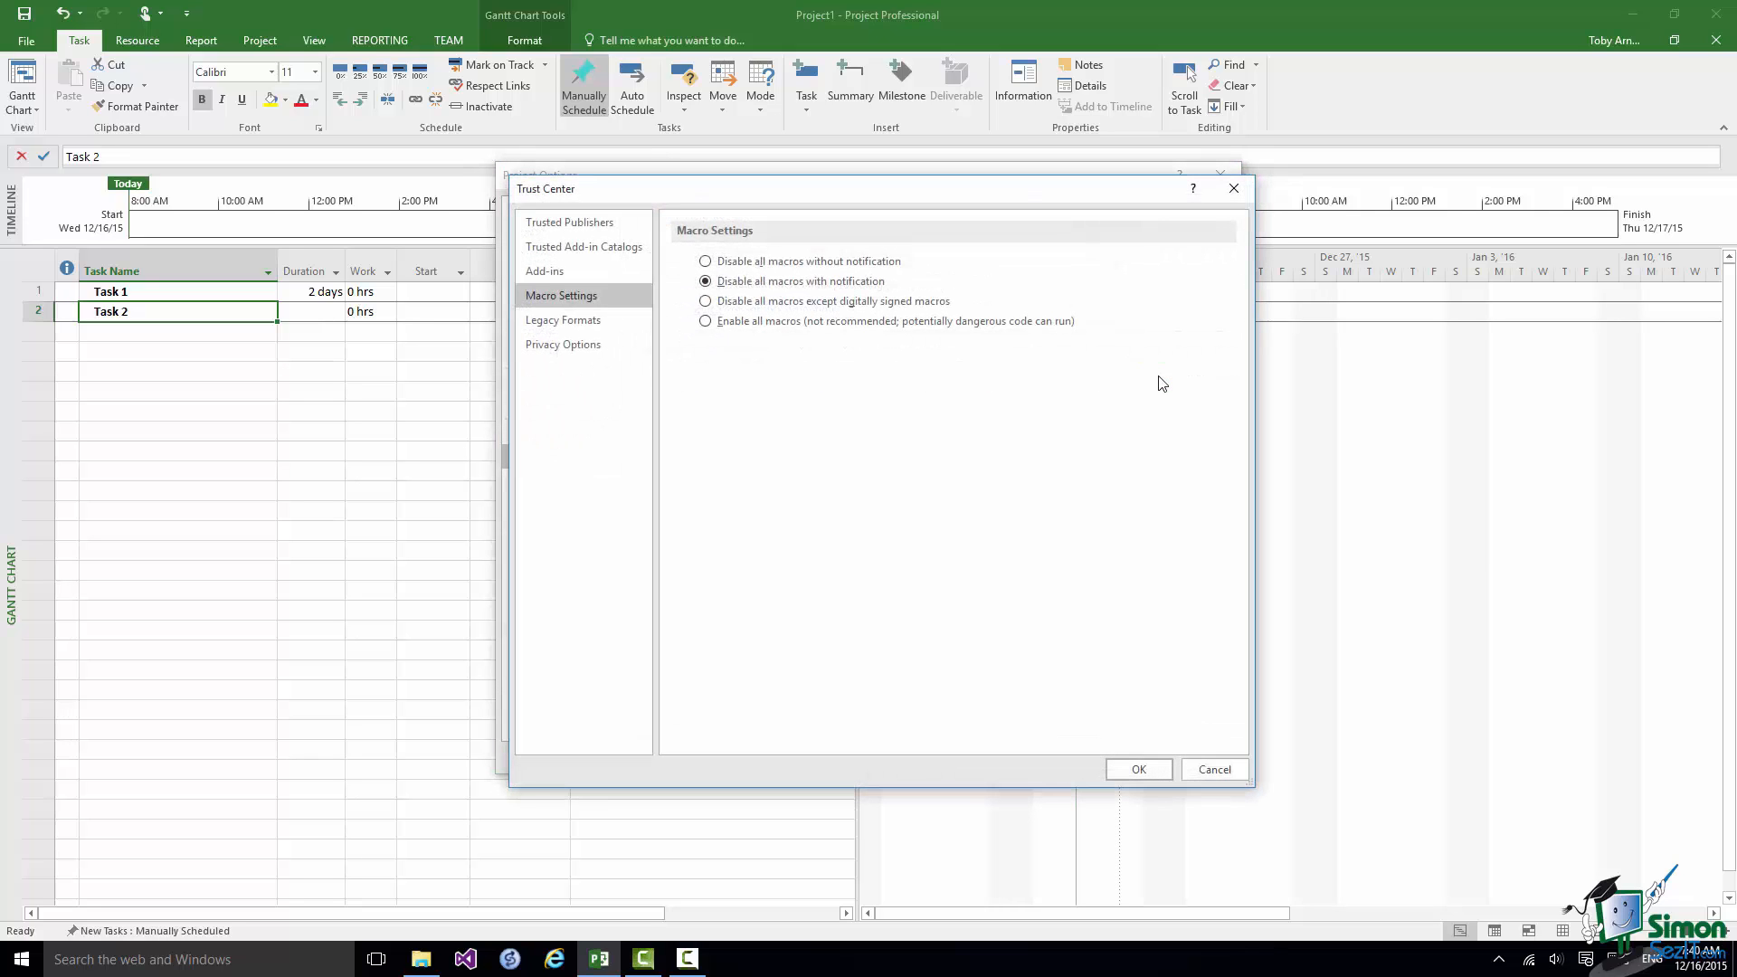